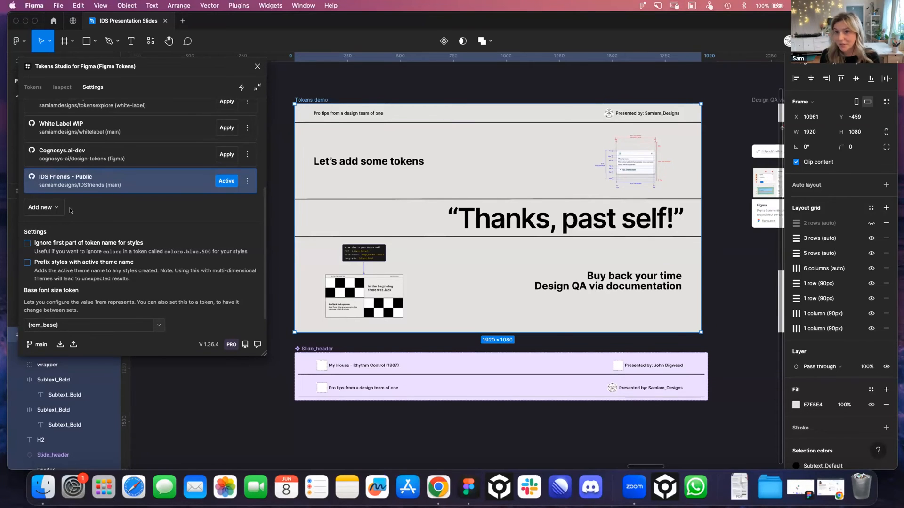
Review the core_IDS, light-grey and slides token sets and inspect the tokens applied to the Tokens demo frame
left_click(30, 87)
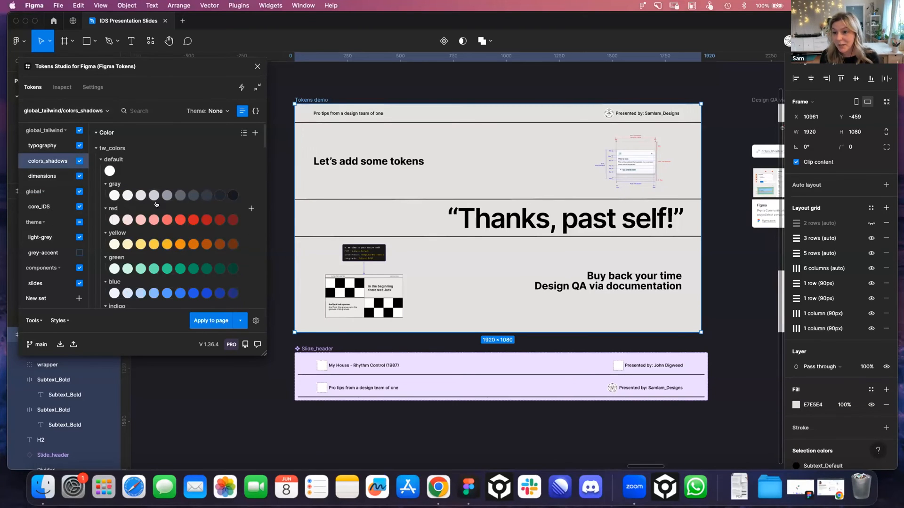
left_click(37, 208)
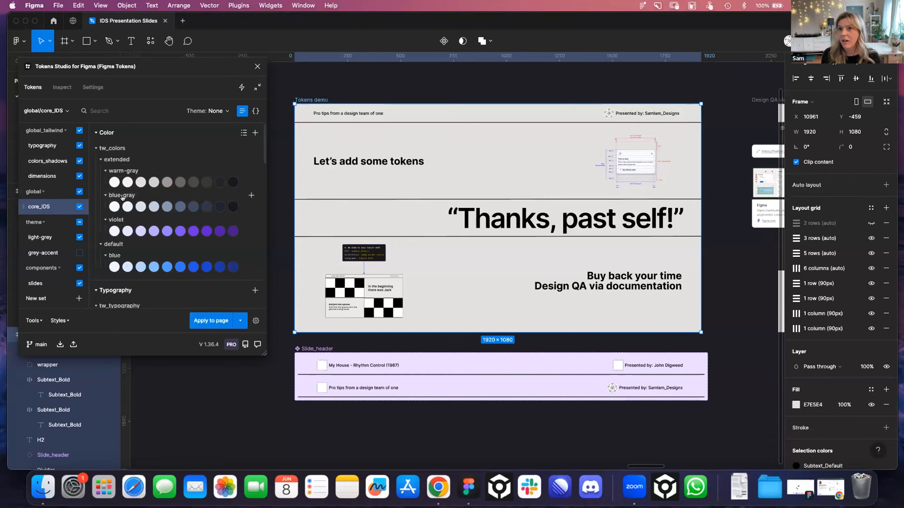
scroll(138, 185, "down", 3)
scroll(150, 212, "down", 8)
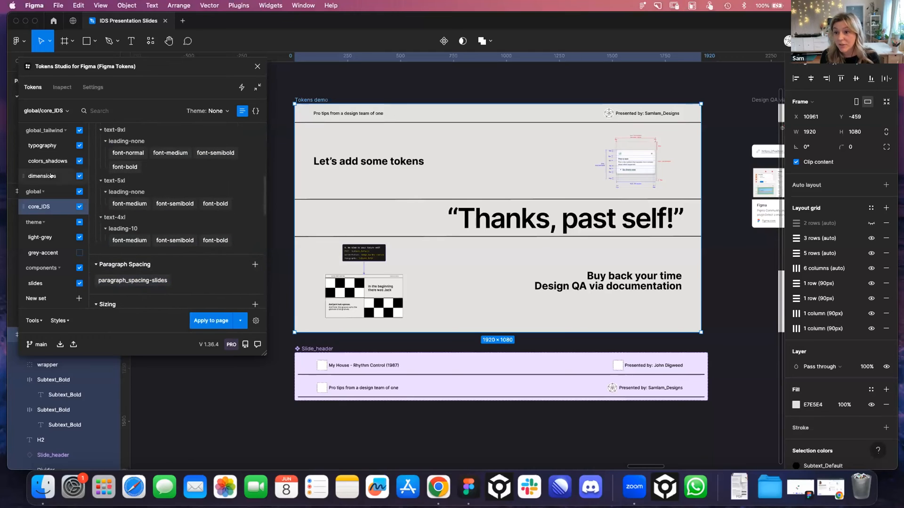
left_click(43, 236)
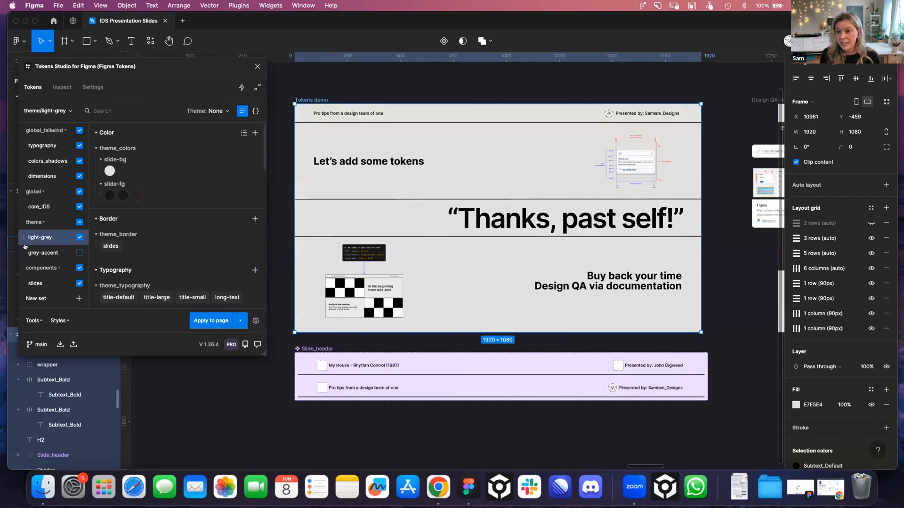
left_click(42, 284)
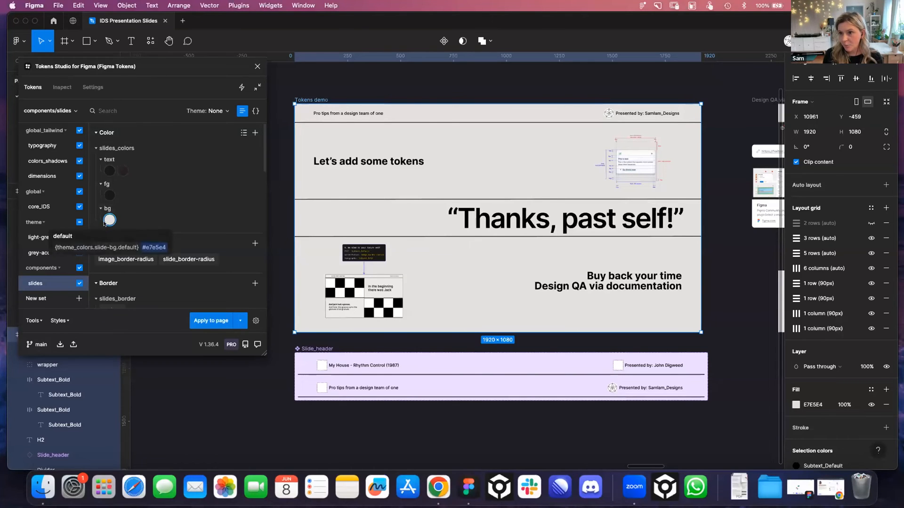
left_click(61, 87)
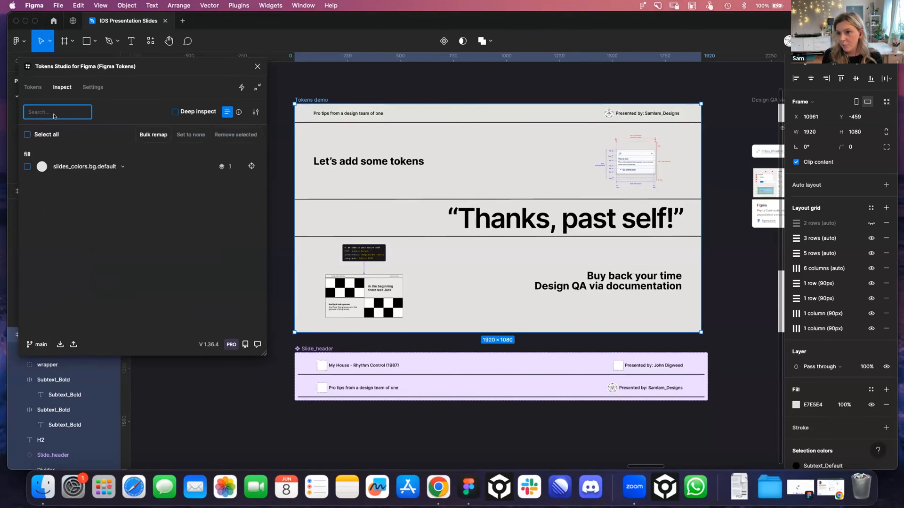
left_click(35, 83)
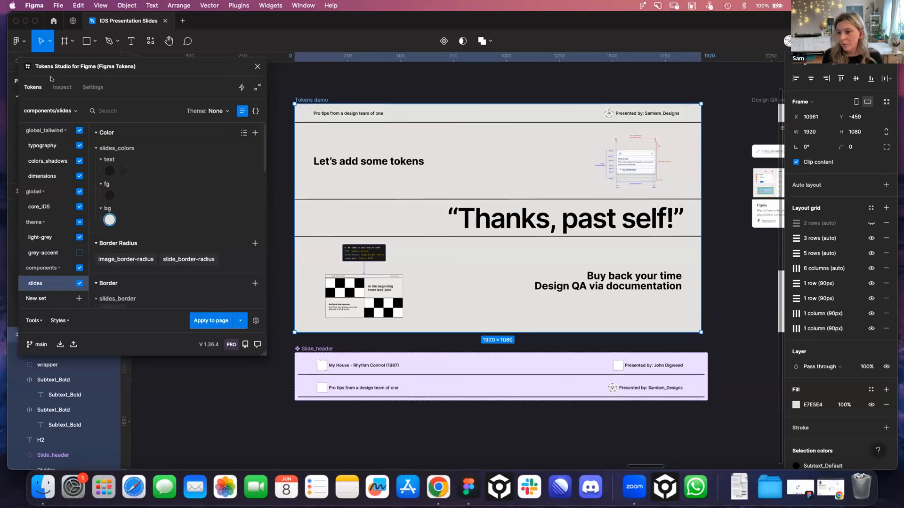
Apply the titles text colour token from the slides set to the “Thanks, past self!” heading
left_click(373, 161)
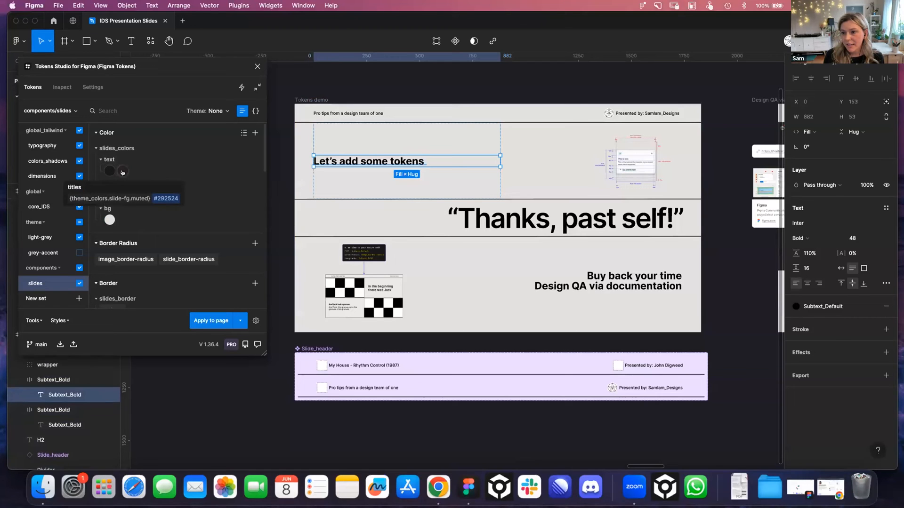
left_click(484, 210)
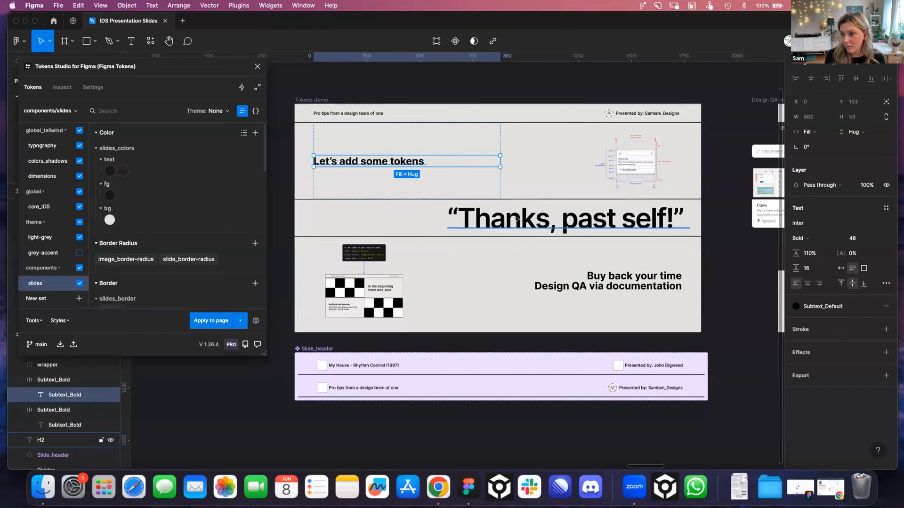
double_click(518, 219)
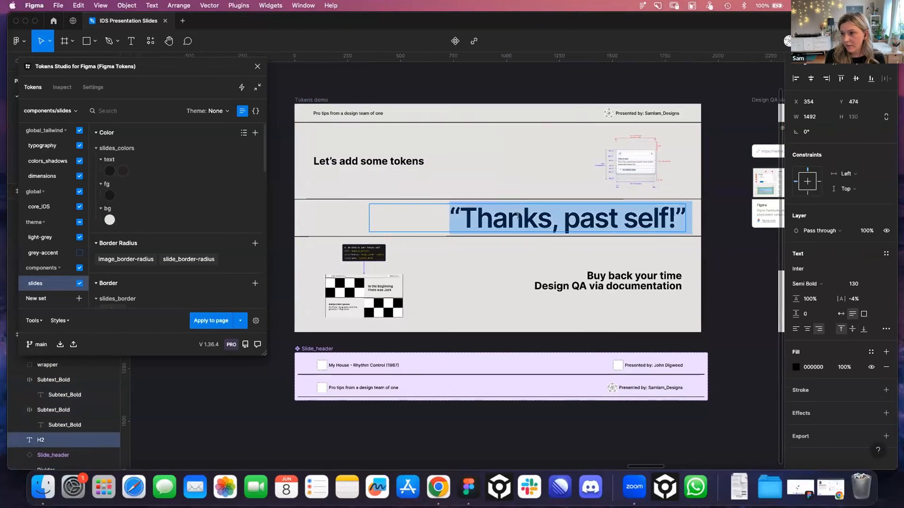
left_click(124, 172)
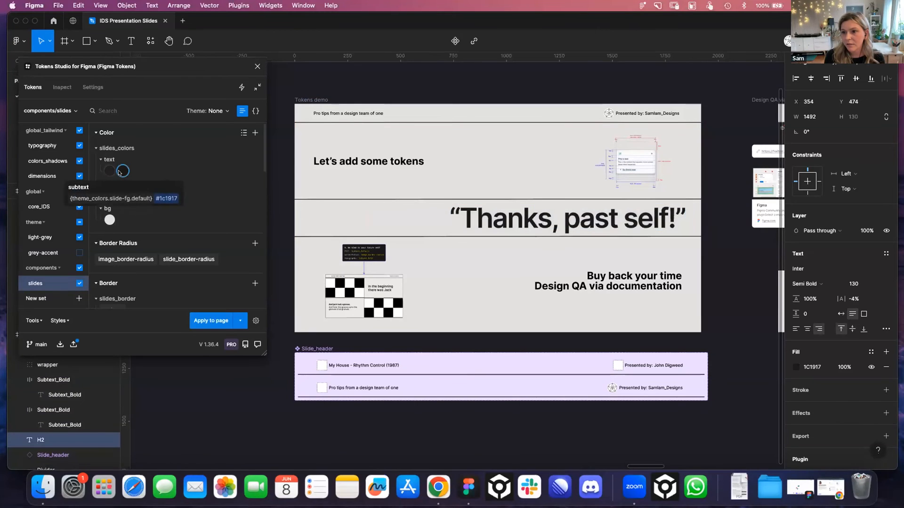
left_click(107, 172)
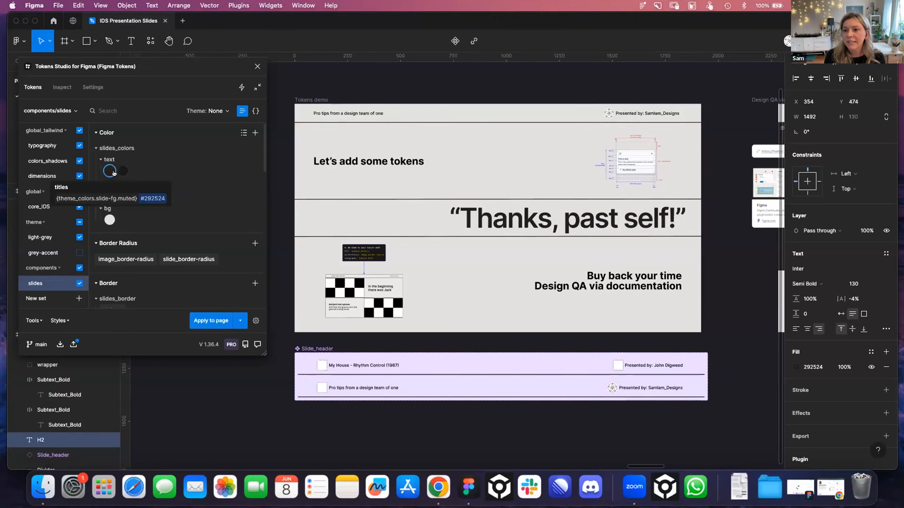
Apply the subtext colour token to the “Let’s add some tokens” and “Buy back your time” texts
double_click(360, 162)
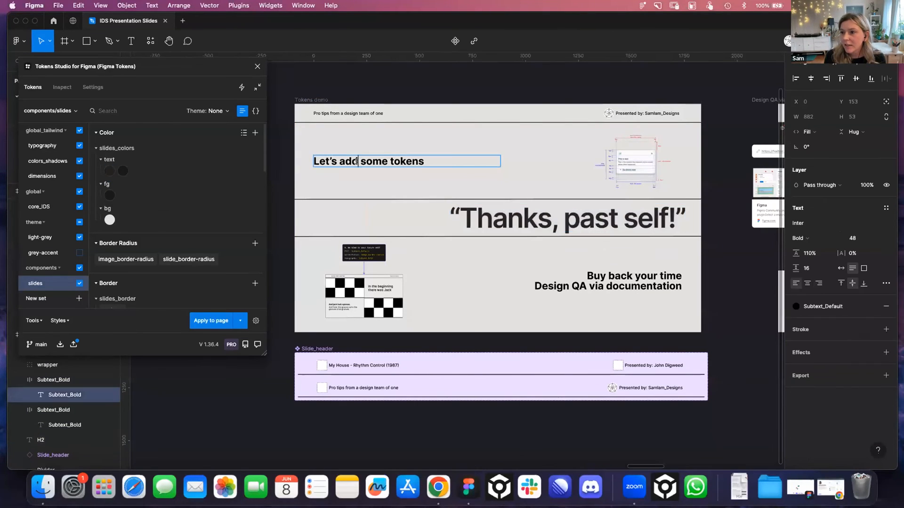
key("super+a")
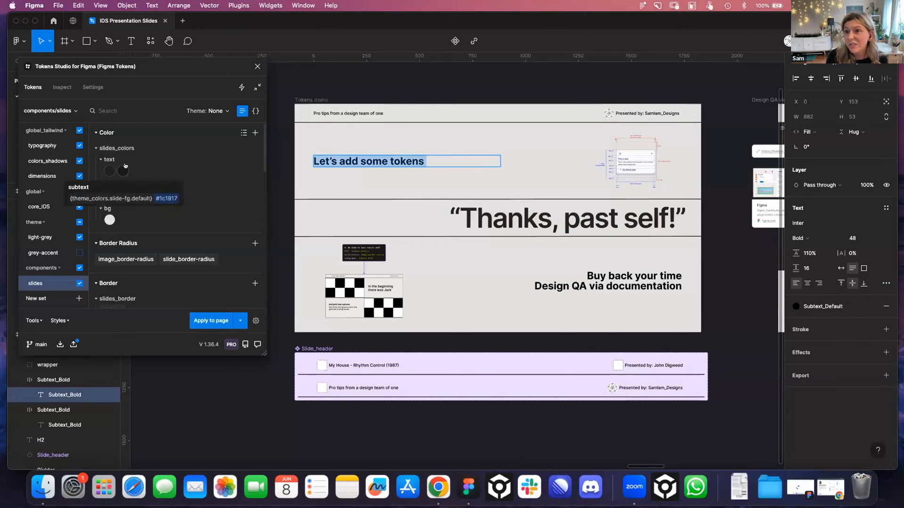
left_click(118, 170)
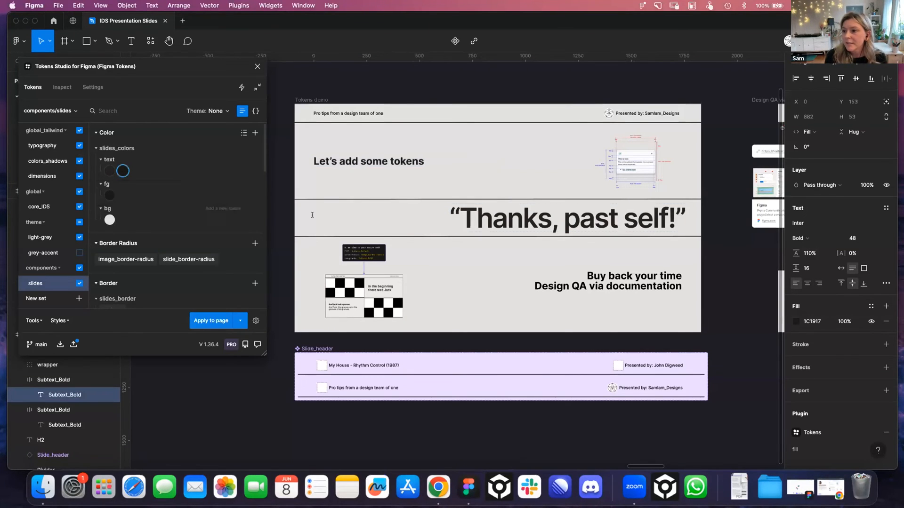
left_click(608, 276)
key("super+a")
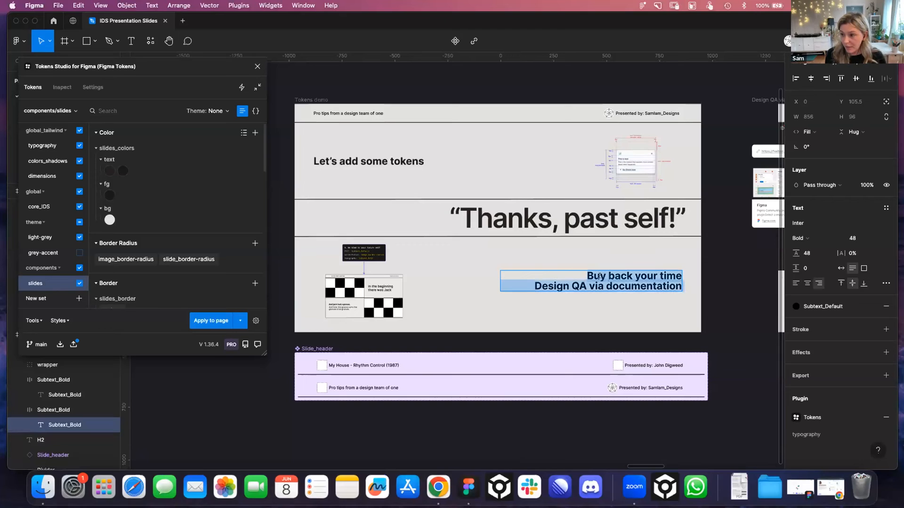
left_click(120, 171)
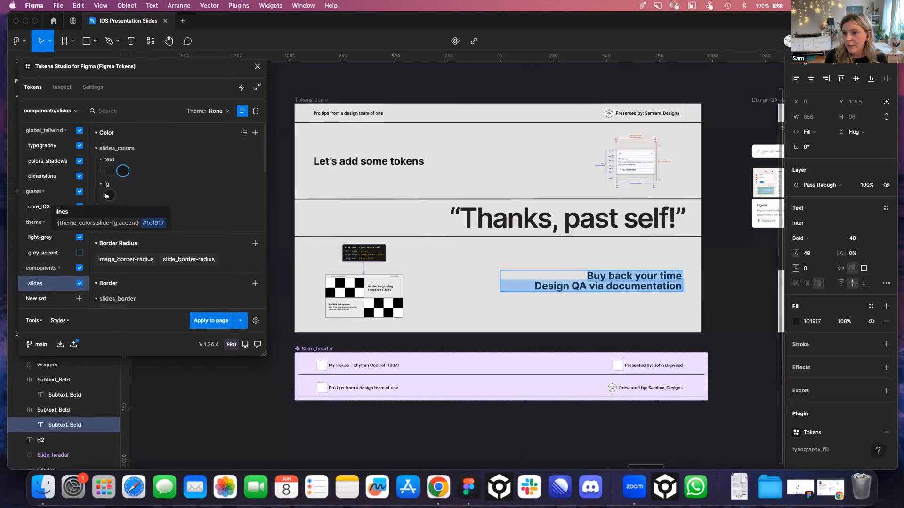
key("Escape")
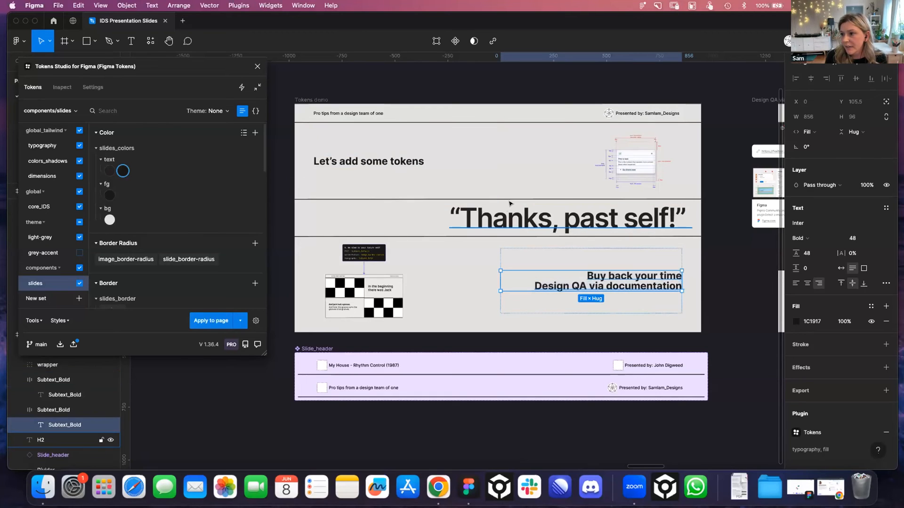
Check which colour tokens are applied to the H2 heading and to the fill and border of both slide dividers
scroll(58, 396, "down", 1)
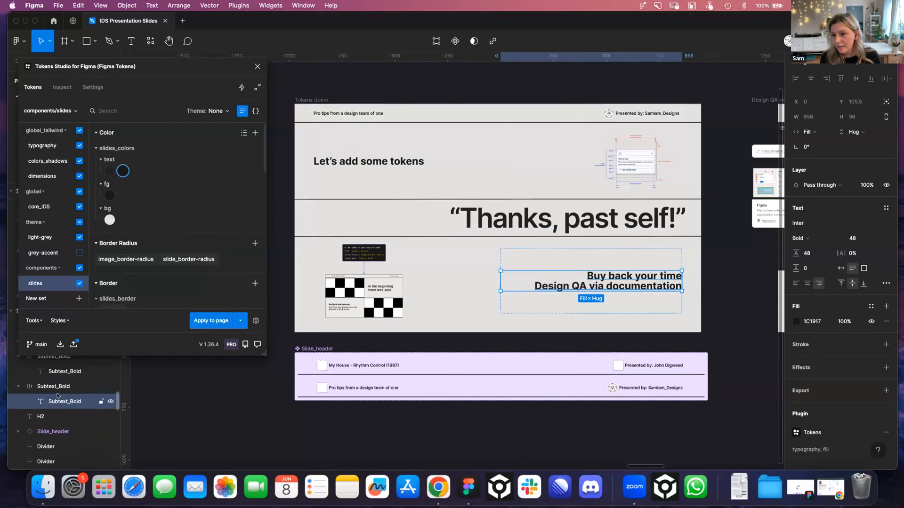
scroll(57, 397, "up", 1)
left_click(52, 445)
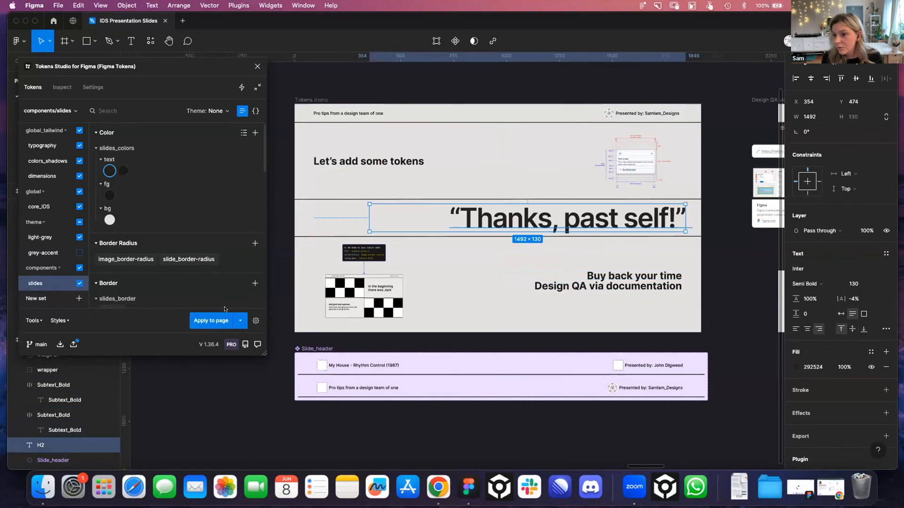
scroll(64, 418, "down", 2)
left_click(55, 435)
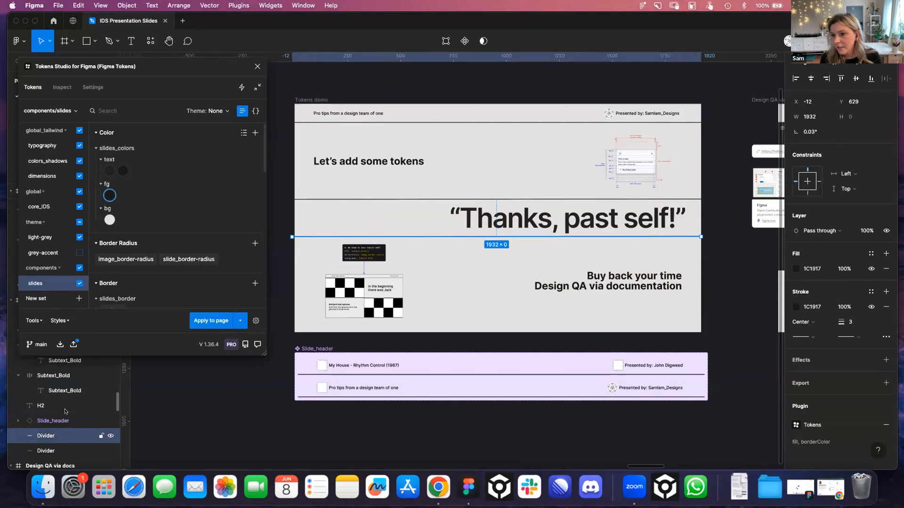
right_click(109, 195)
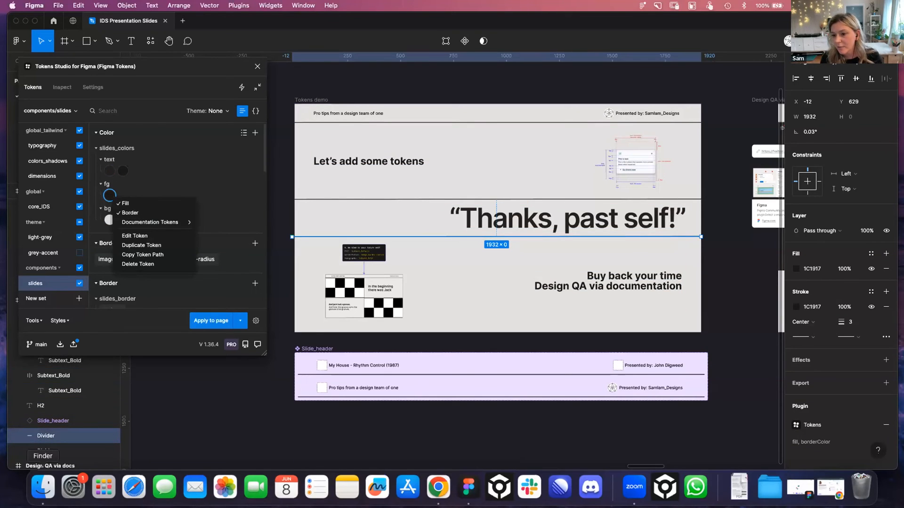
scroll(57, 403, "down", 2)
left_click(57, 402)
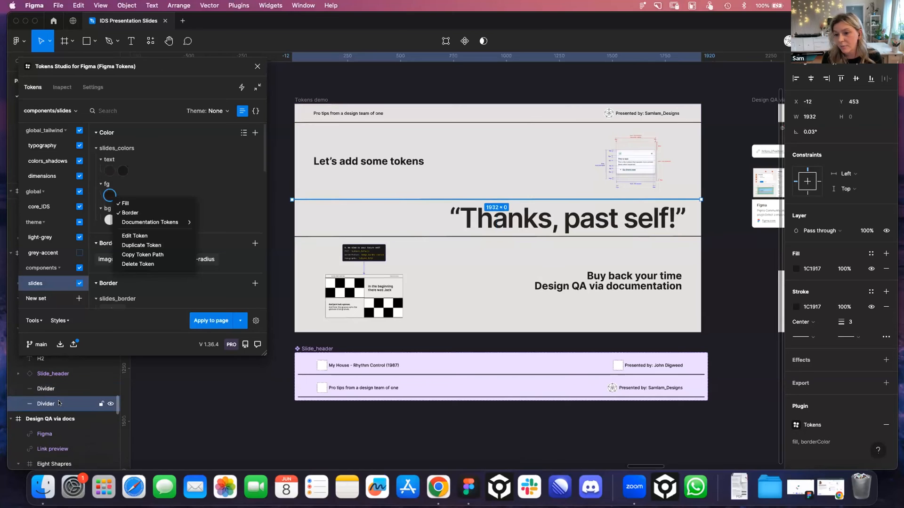
left_click(474, 276)
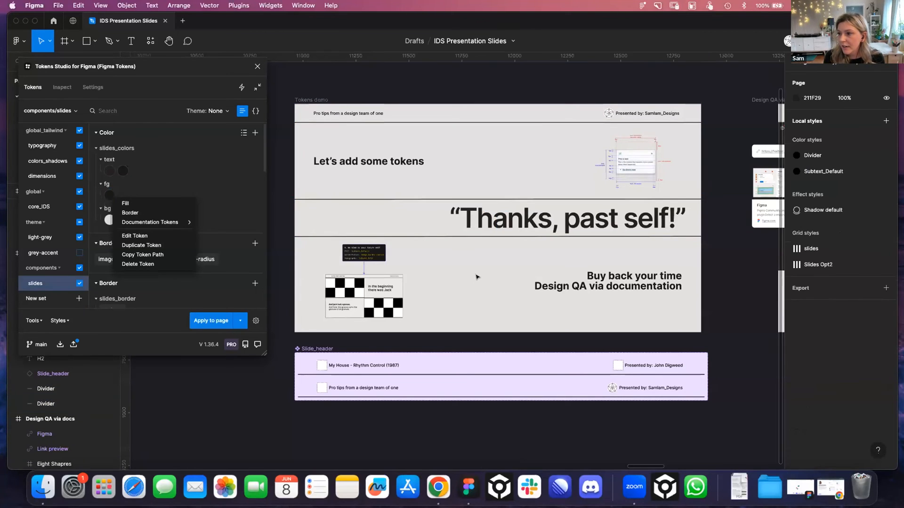
Start a new token of type Other in the slides set and name it “talk name”
left_click(375, 117)
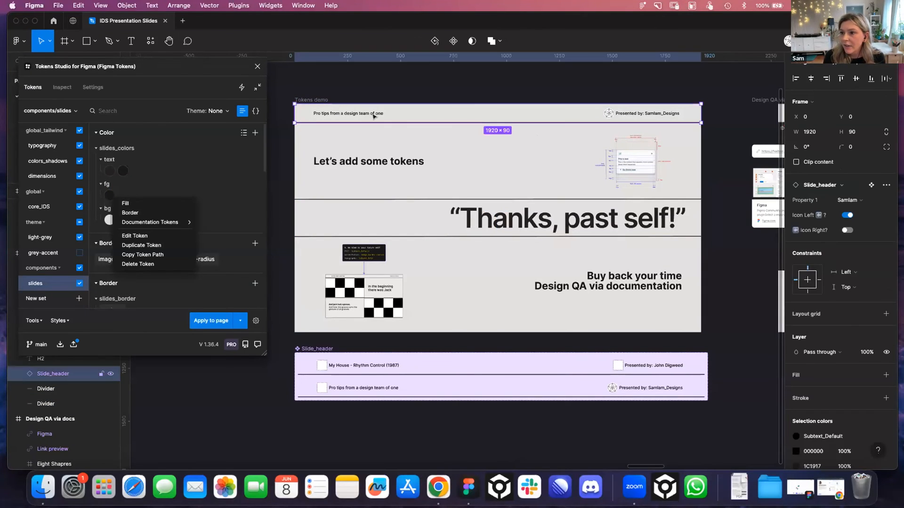
left_click(172, 155)
scroll(178, 150, "down", 10)
scroll(187, 143, "down", 10)
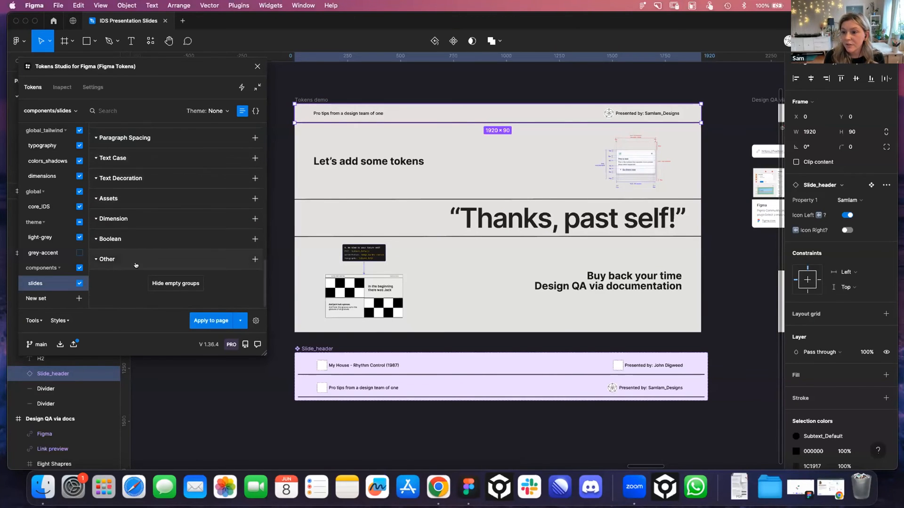
left_click(255, 259)
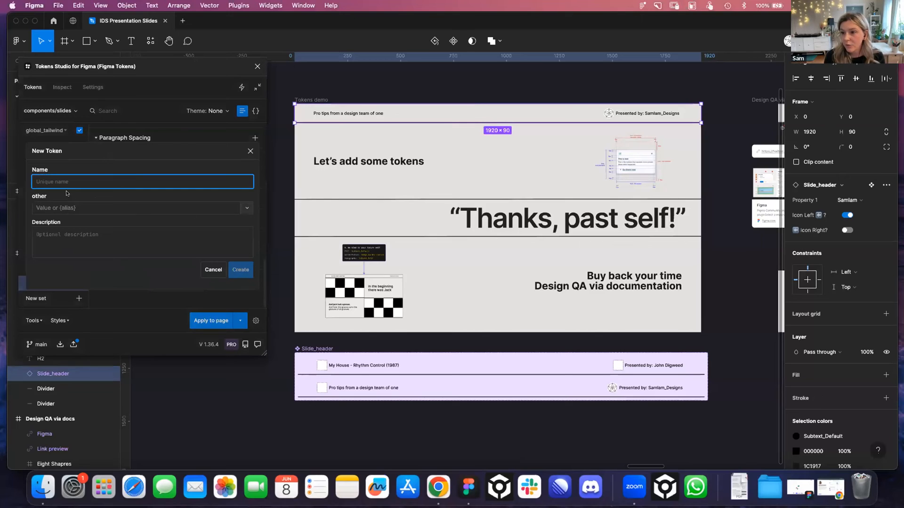
type("to")
type("lk name")
Set the token's value to the first frequently used emoji followed by “Pro tips from a design team of one” and create it
left_click(111, 212)
key("ctrl+super+space")
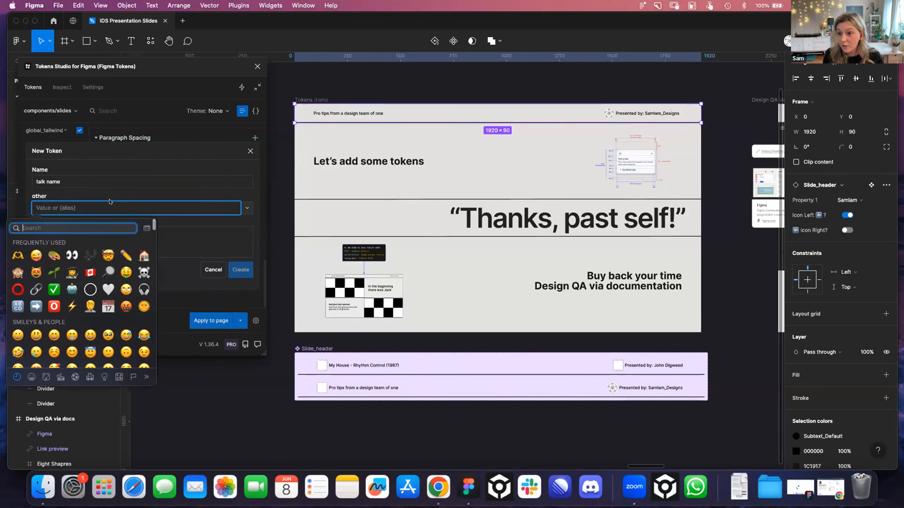
left_click(18, 256)
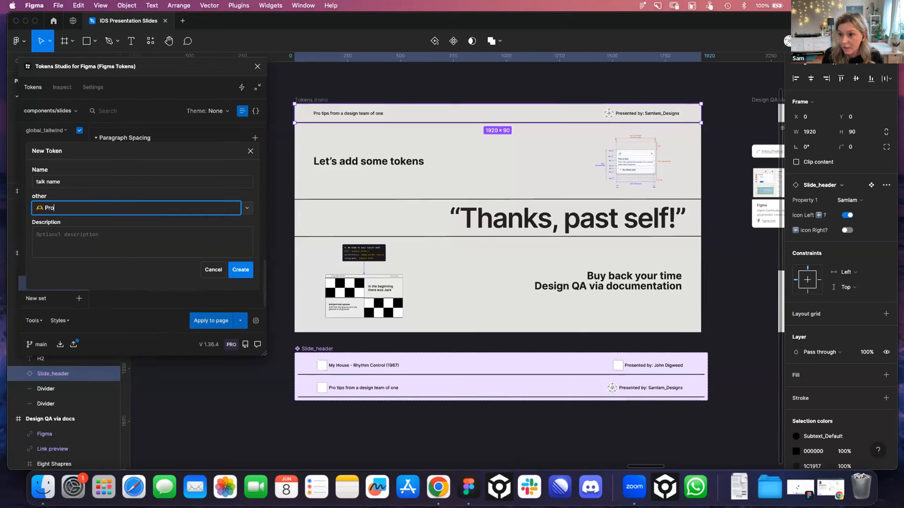
type("Pro tips from a design team o")
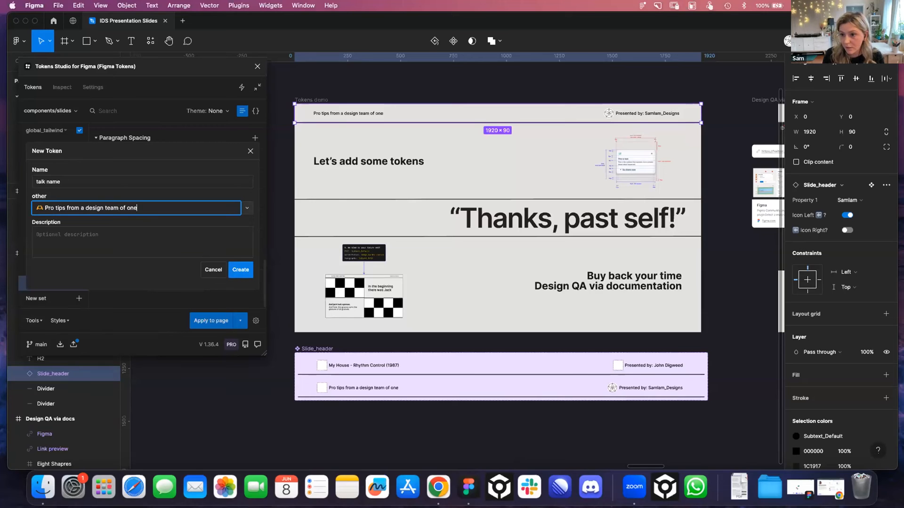
type("f one")
left_click(240, 272)
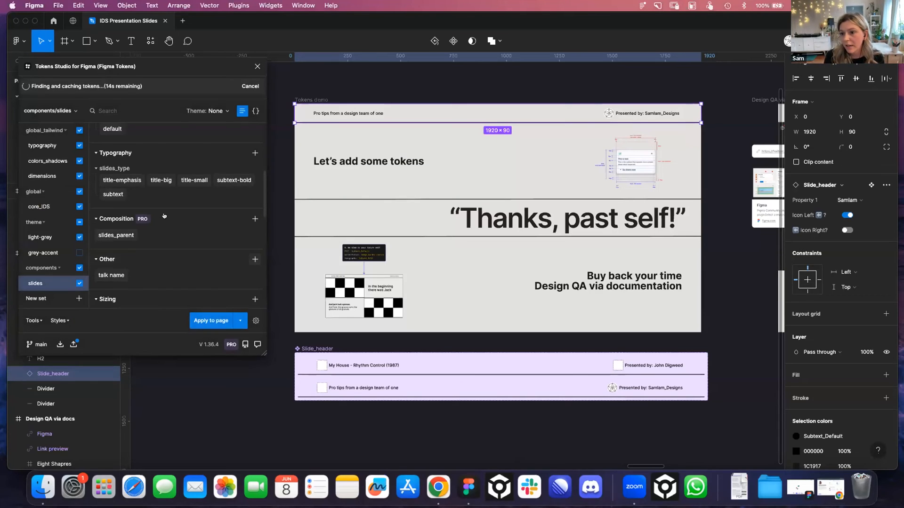
Apply the talk name token's raw value to the title text in the lower variant of the Slide_header component
scroll(155, 241, "down", 1)
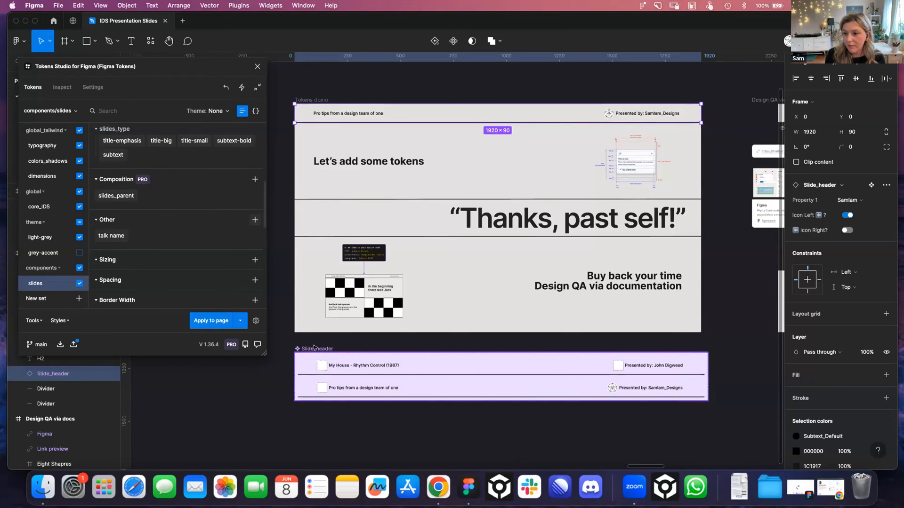
left_click(369, 388)
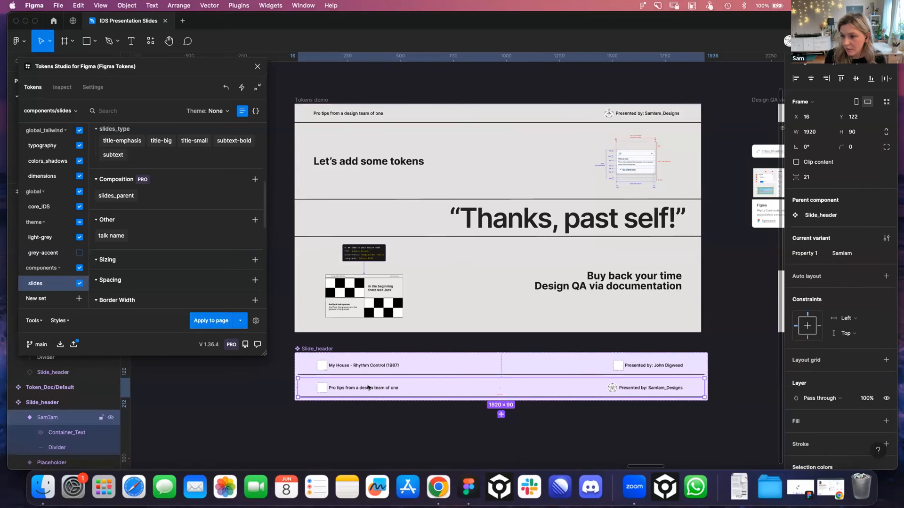
double_click(368, 388)
double_click(369, 388)
double_click(368, 388)
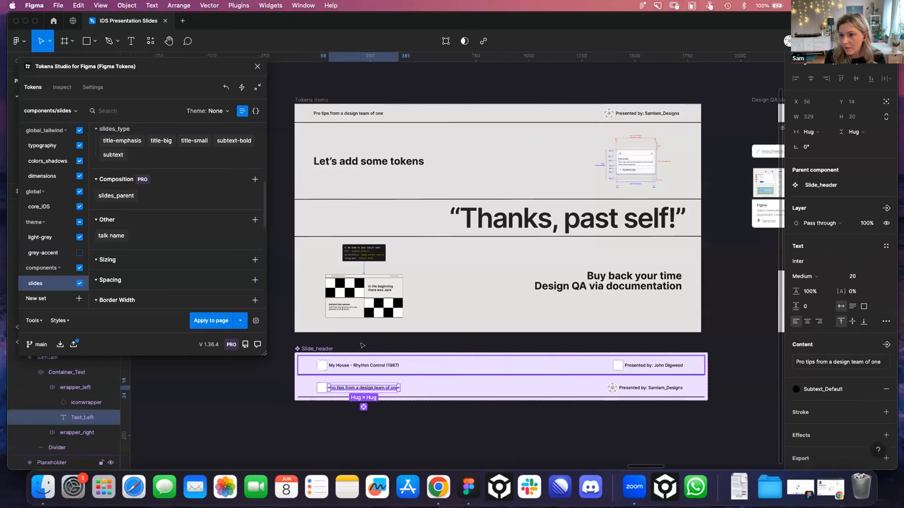
right_click(107, 233)
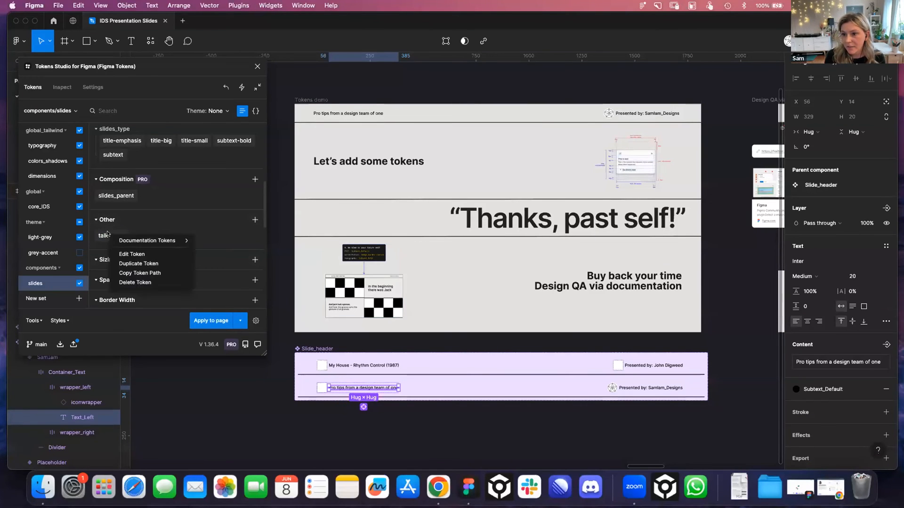
mouse_move(148, 241)
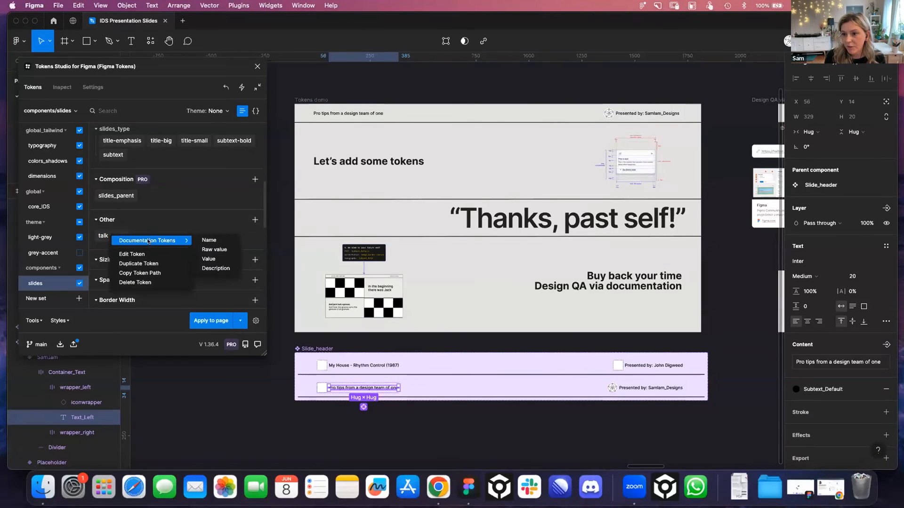
left_click(214, 249)
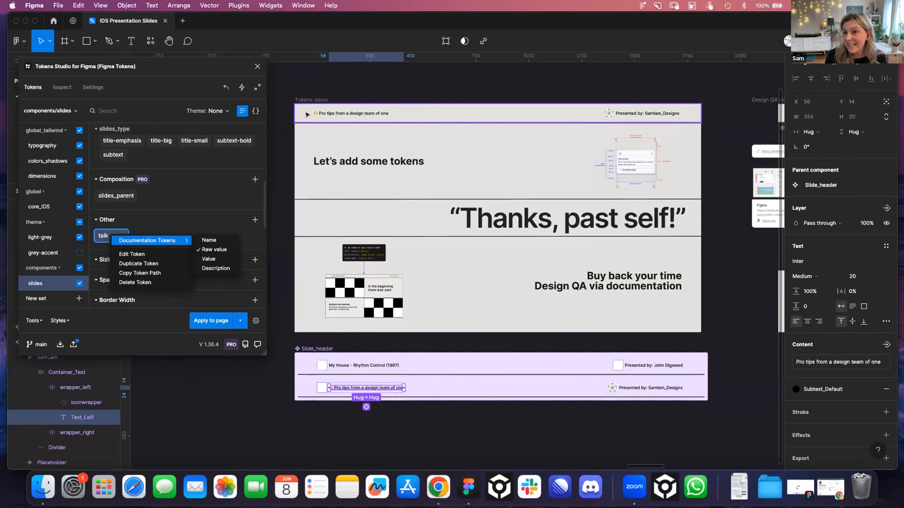
left_click(361, 87)
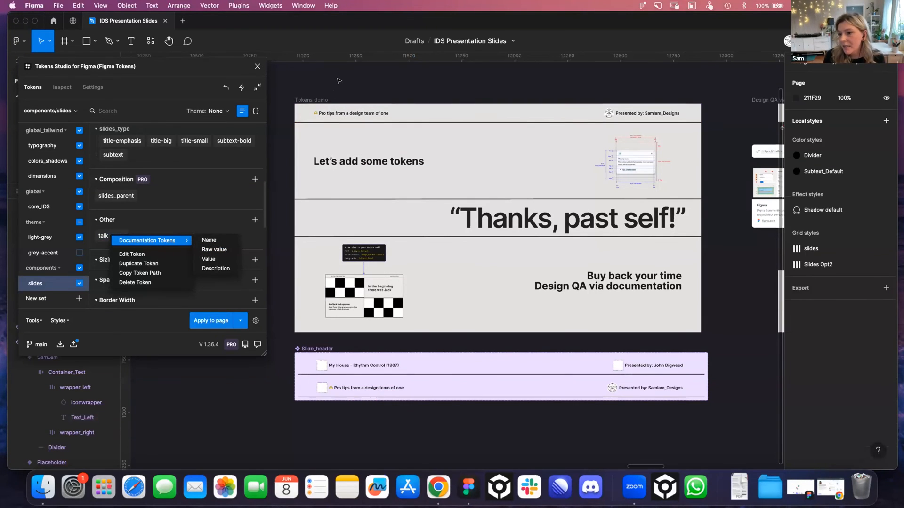
Push the token changes to the main branch on GitHub with a commit message beginning “talk name token”
left_click(75, 345)
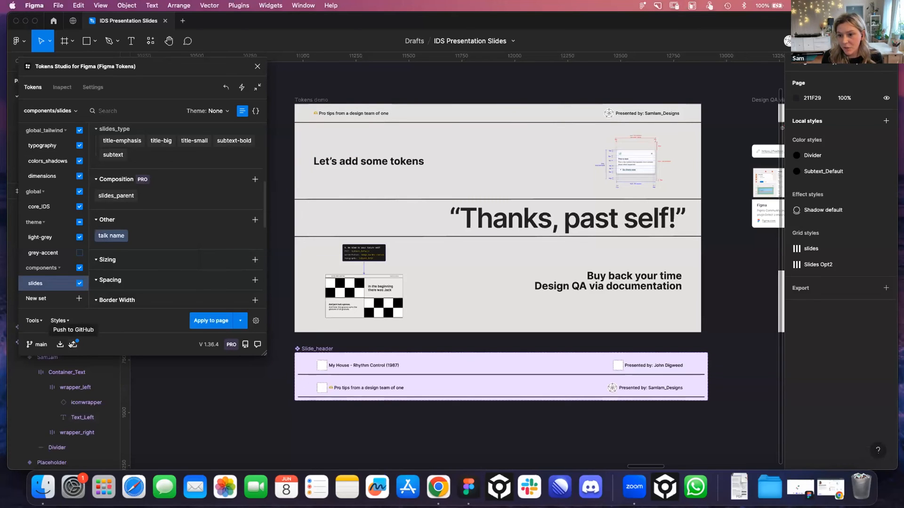
left_click(73, 345)
left_click(124, 225)
type("talk nam")
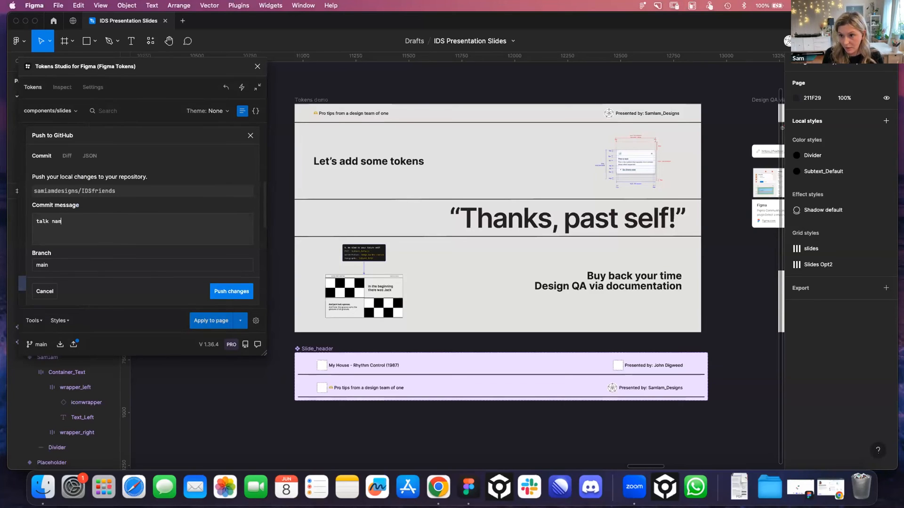
type("e token ad")
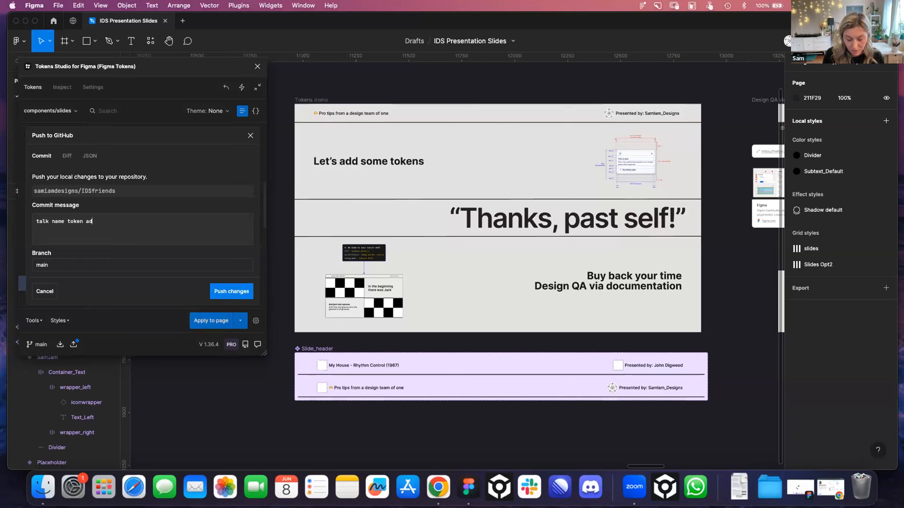
left_click(229, 292)
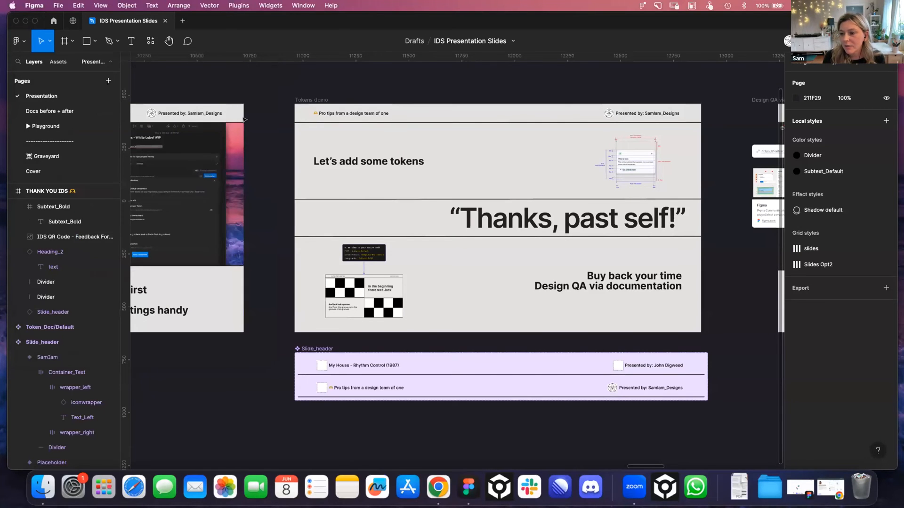
Check the header's talk title on the Tokens demo slide and the neighbouring Design QA via docs slide
scroll(245, 119, "right", 5)
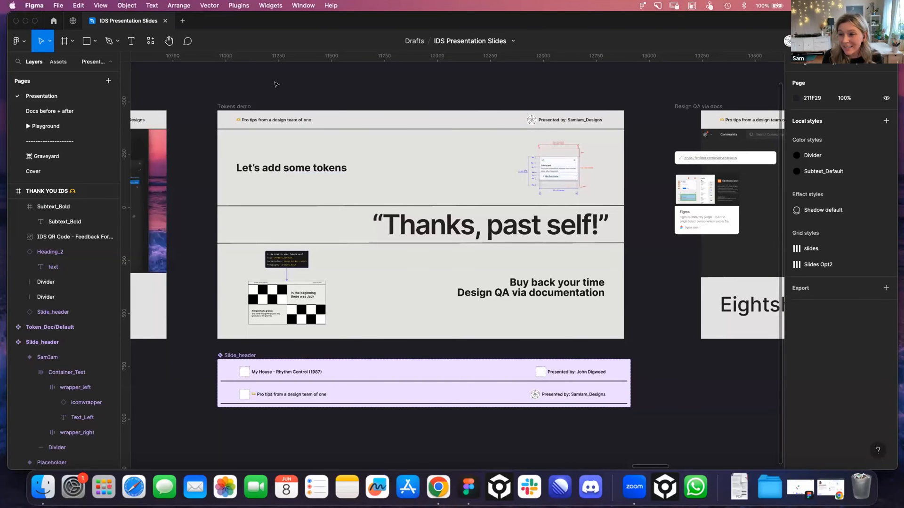
scroll(271, 87, "down", 3)
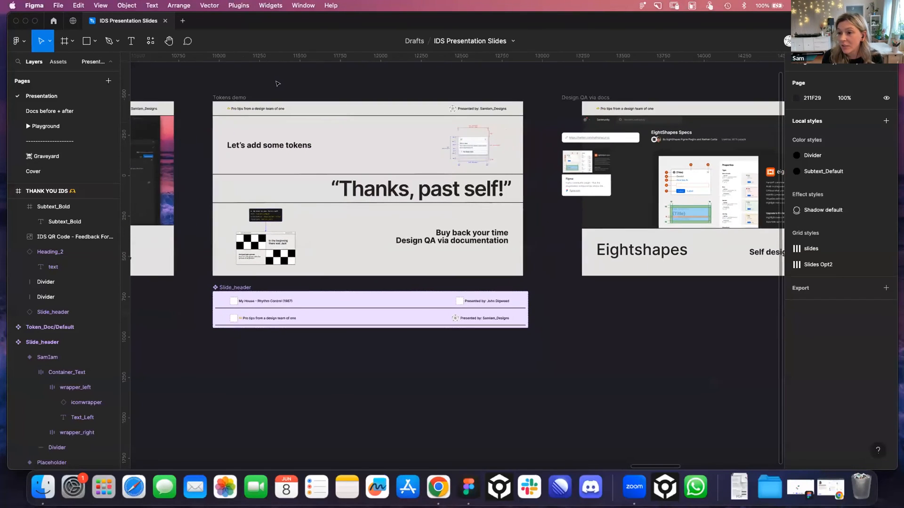
left_click(212, 94)
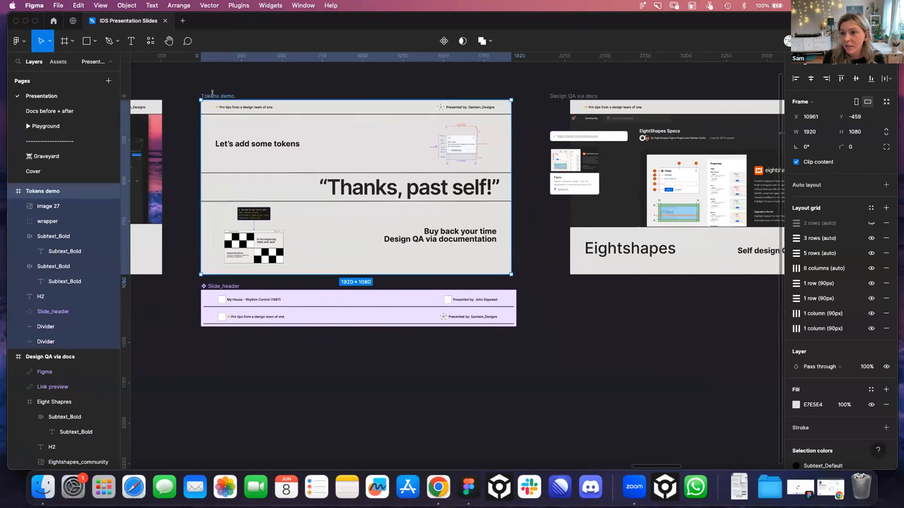
scroll(287, 90, "right", 10)
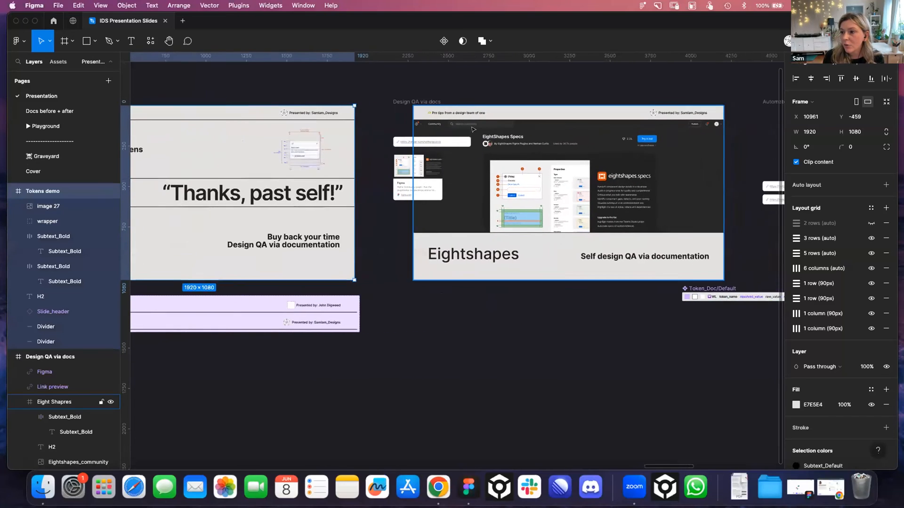
left_click(328, 87)
scroll(315, 104, "up", 5)
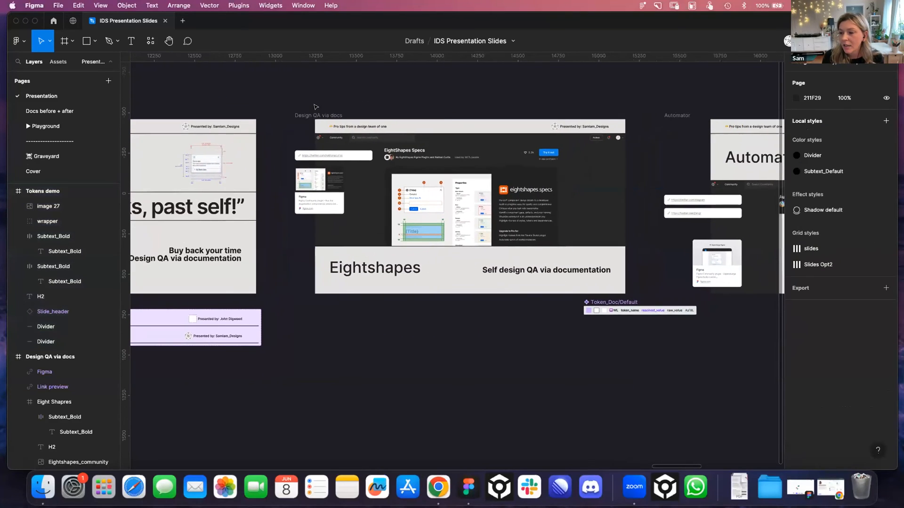
scroll(316, 106, "up", 2)
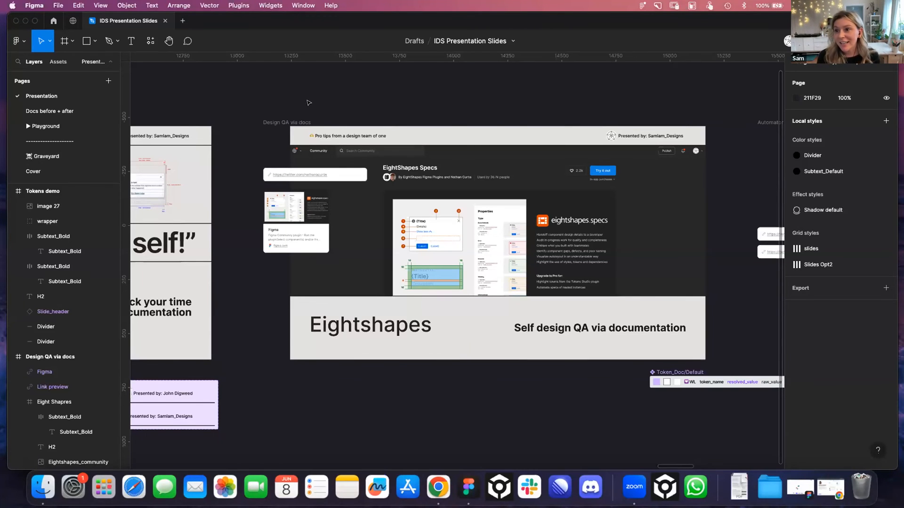
scroll(309, 102, "left", 2)
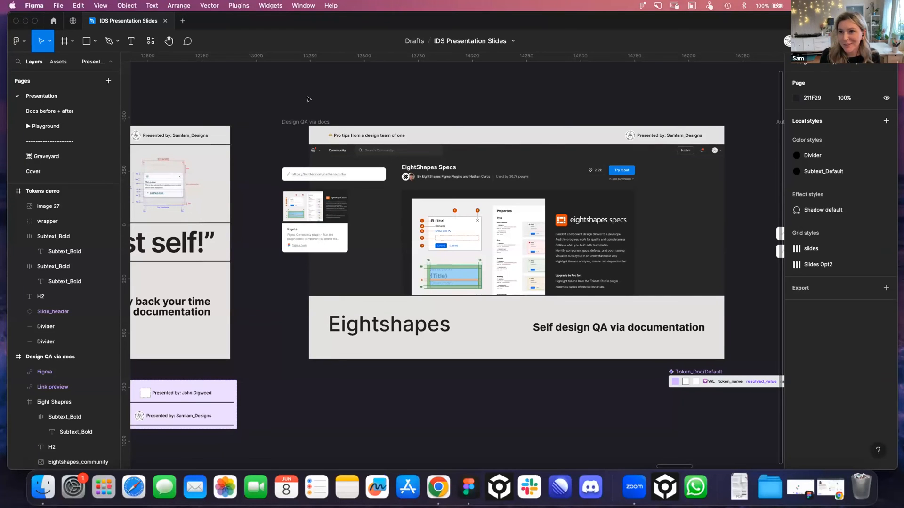
scroll(307, 103, "left", 20)
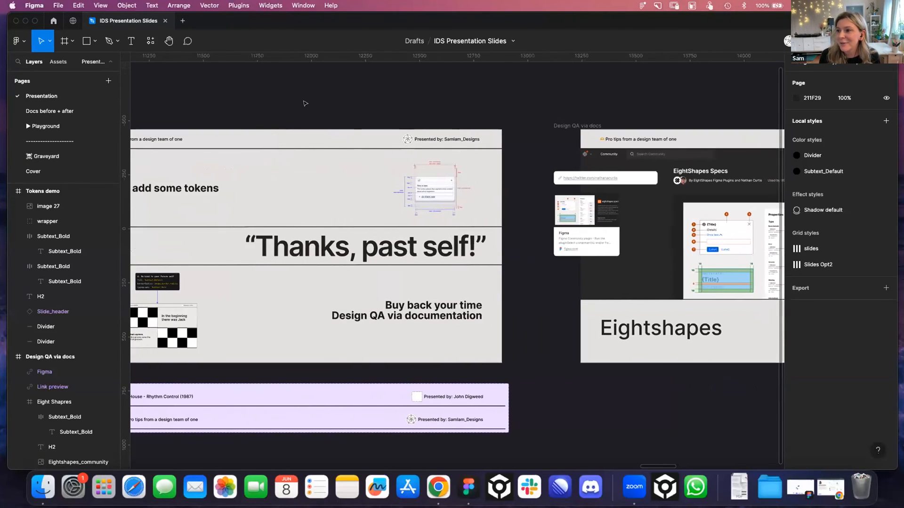
scroll(306, 102, "left", 2)
Generate specs for the Tokens demo frame with EightShapes Specs, including the Anatomy, Properties and Layout sections
left_click(197, 125)
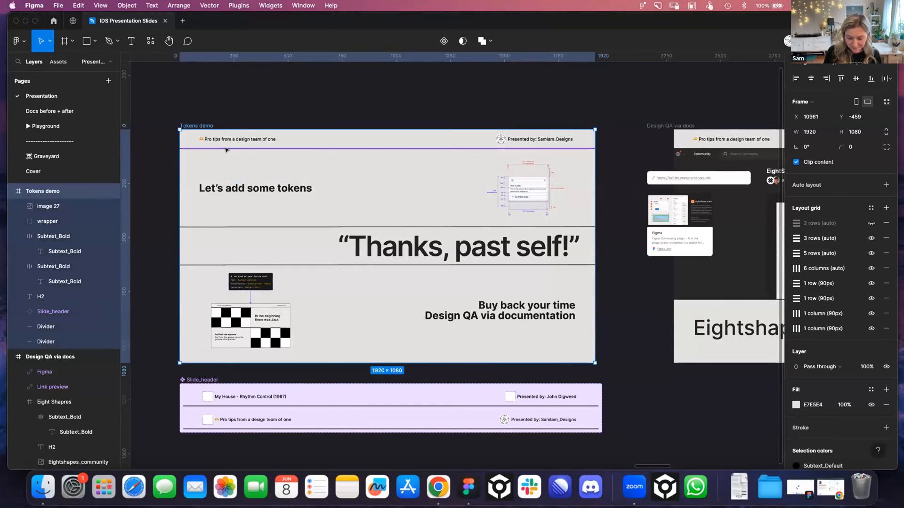
key("super+slash")
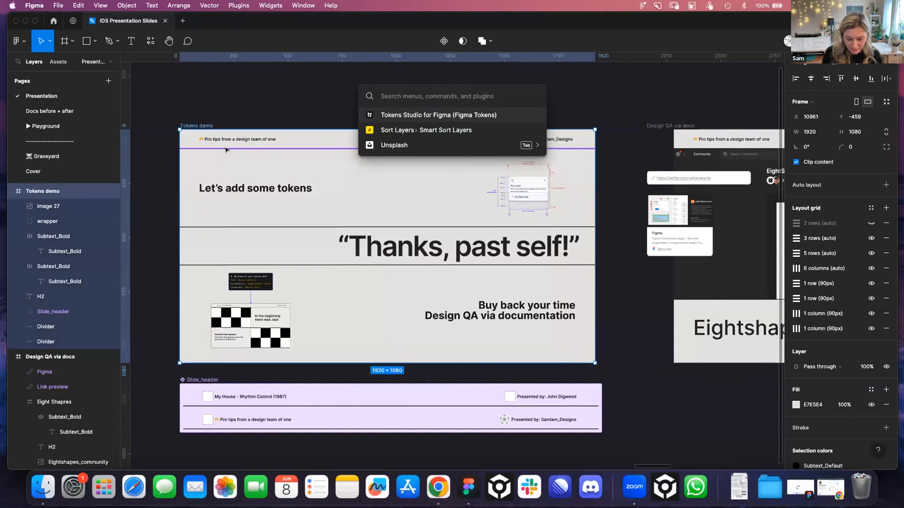
type("eigh")
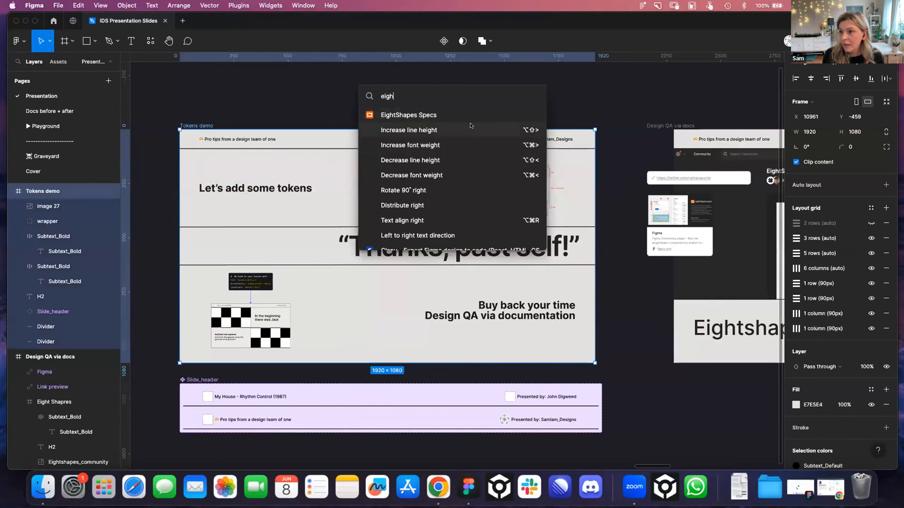
left_click(414, 117)
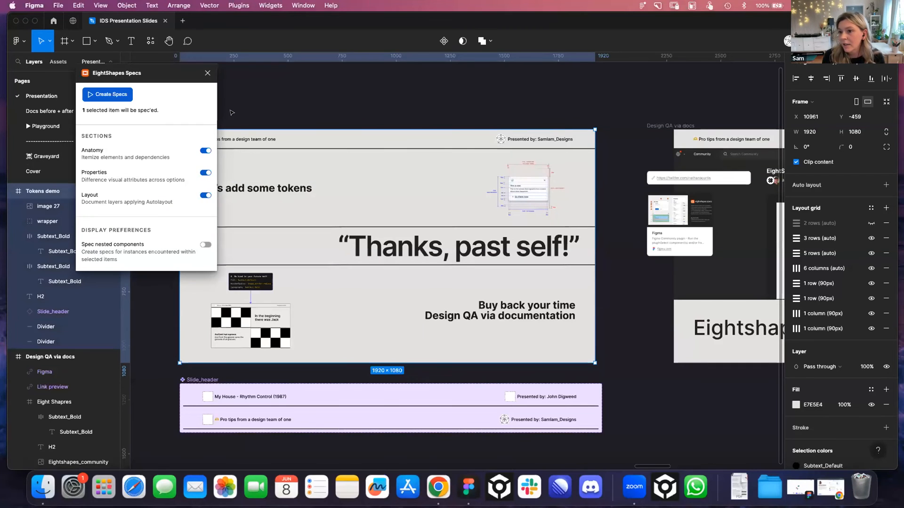
left_click(106, 93)
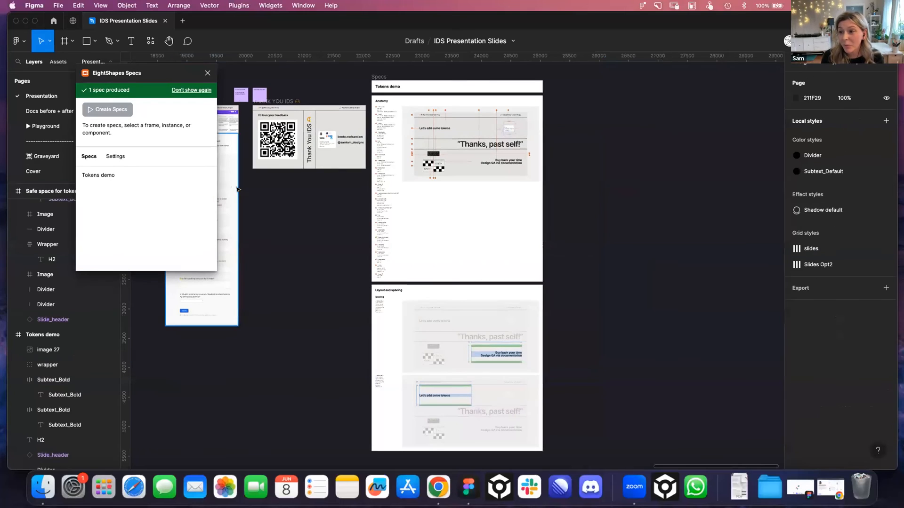
left_click(208, 73)
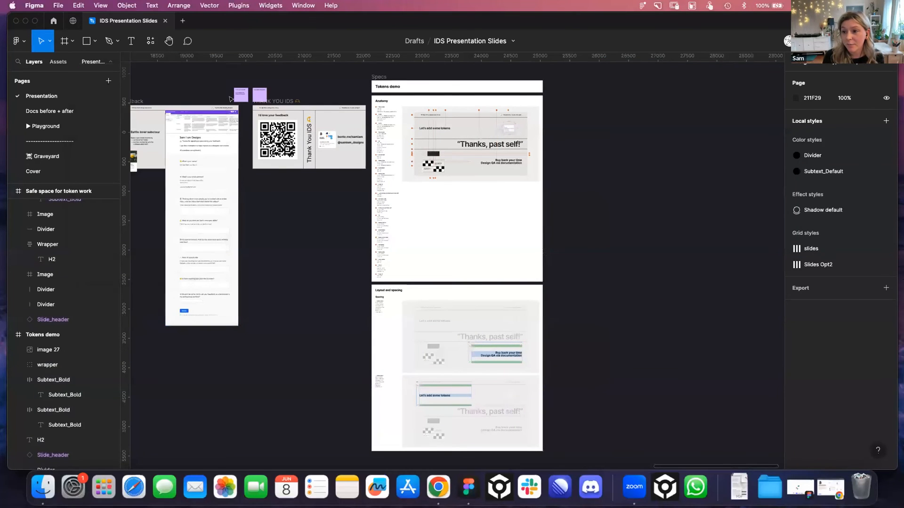
Examine the token names listed in the generated spec's Anatomy section and the diagrams under Layout and spacing
scroll(379, 151, "up", 2)
scroll(379, 150, "right", 2)
scroll(379, 150, "up", 5)
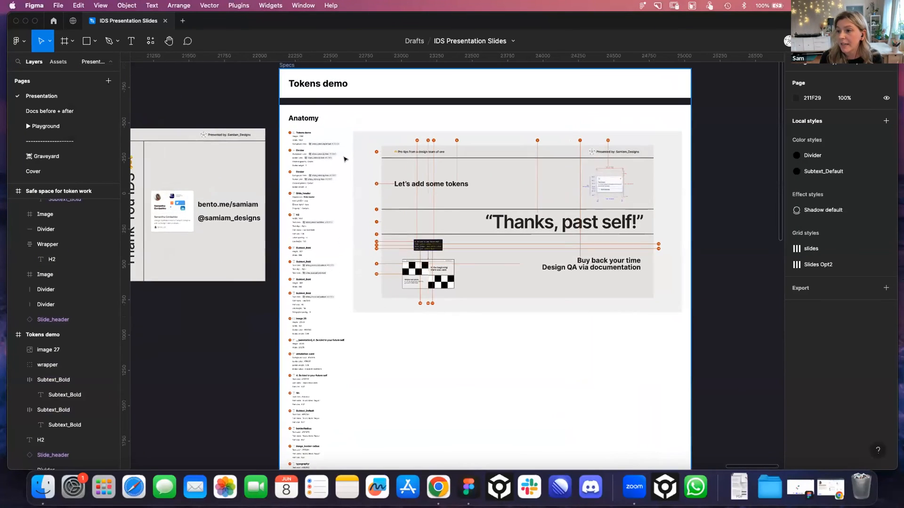
scroll(375, 164, "up", 1)
scroll(375, 164, "up", 2)
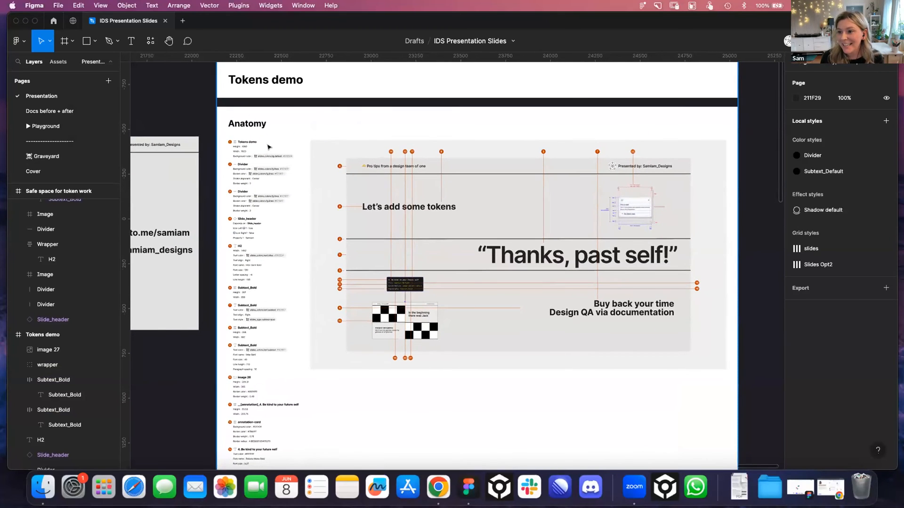
scroll(265, 143, "up", 4)
scroll(263, 142, "up", 3)
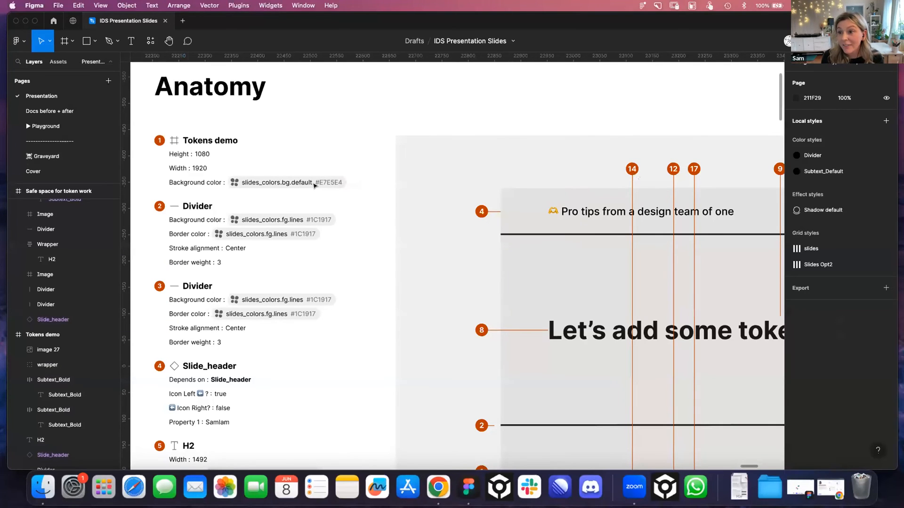
scroll(315, 184, "down", 10)
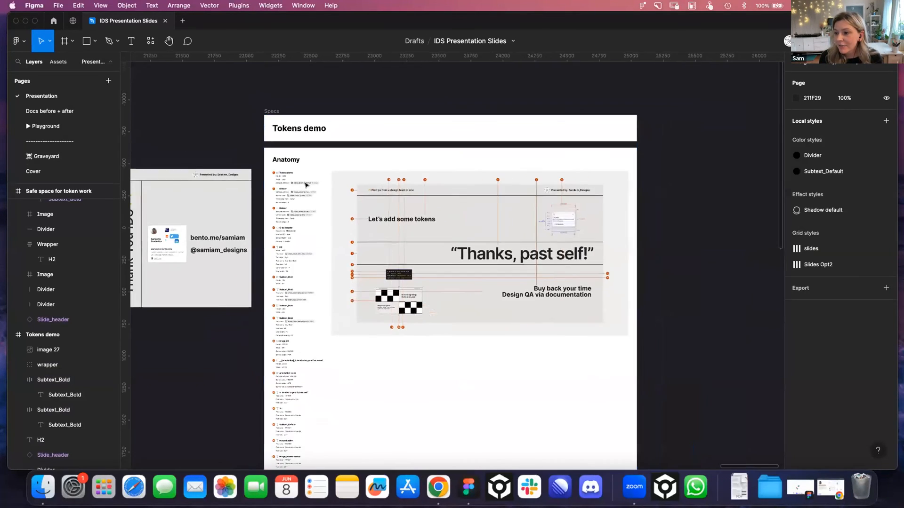
scroll(306, 185, "down", 10)
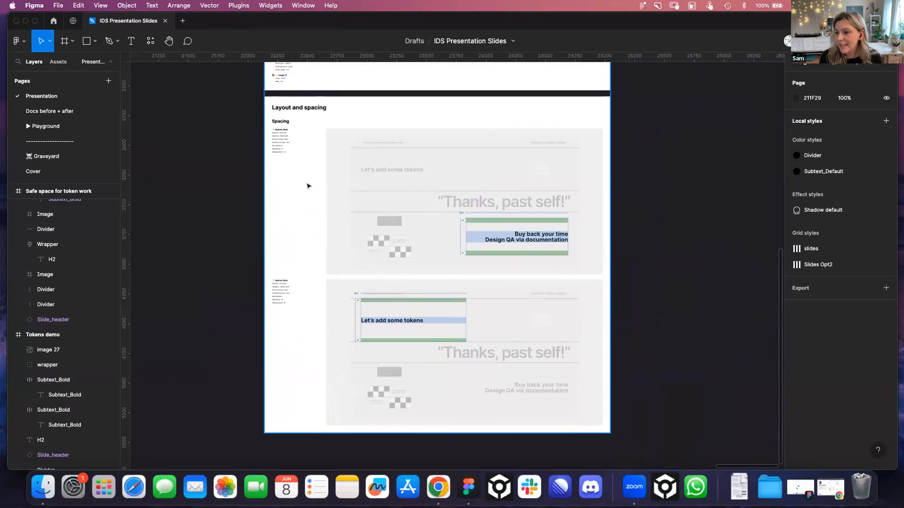
scroll(310, 186, "up", 12)
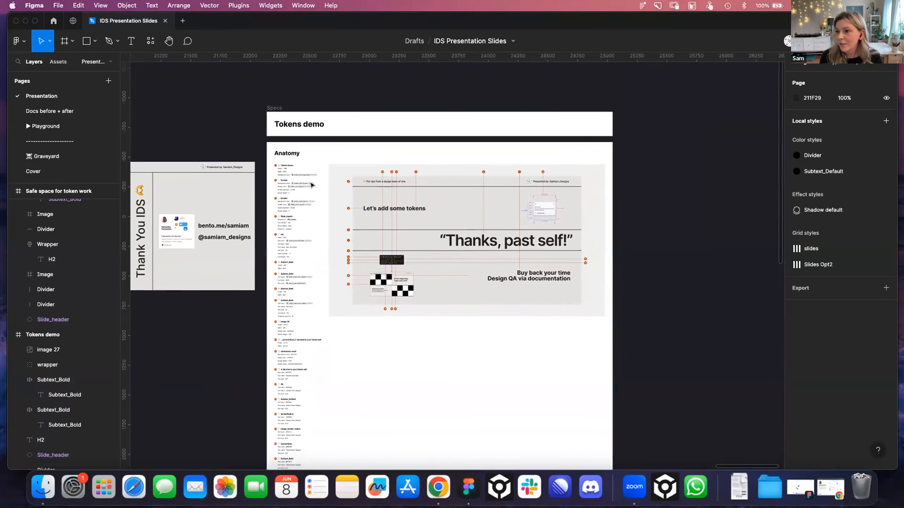
Open the Docs before + after page and examine the notification component's documentation in the BEFORE section
left_click(42, 110)
scroll(252, 170, "down", 5)
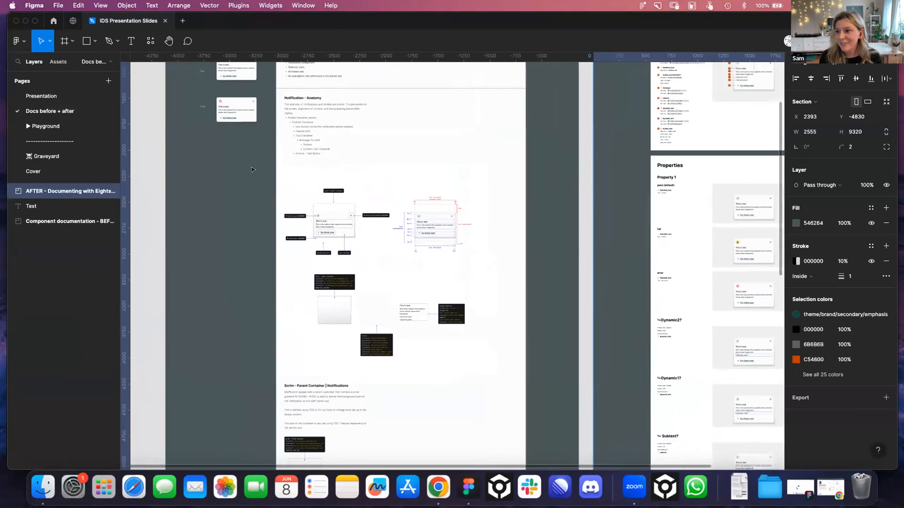
scroll(252, 170, "up", 4)
scroll(244, 163, "left", 5)
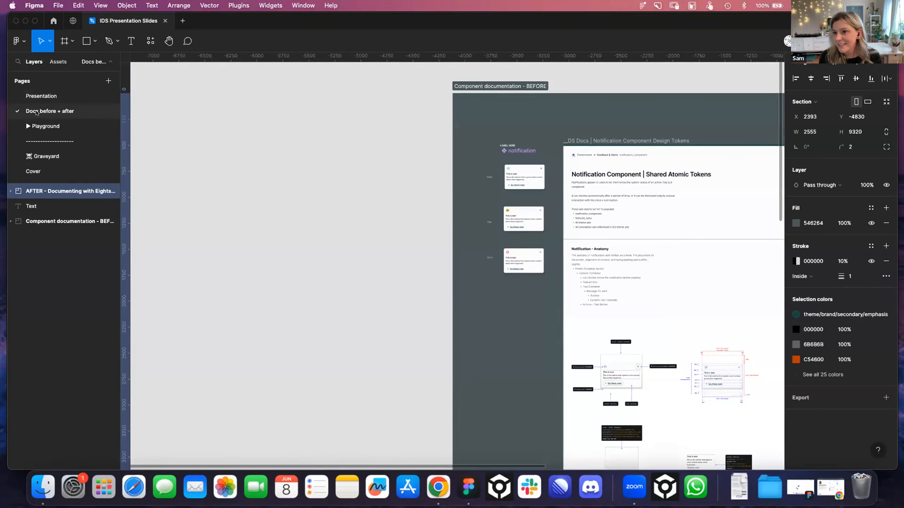
scroll(391, 155, "right", 8)
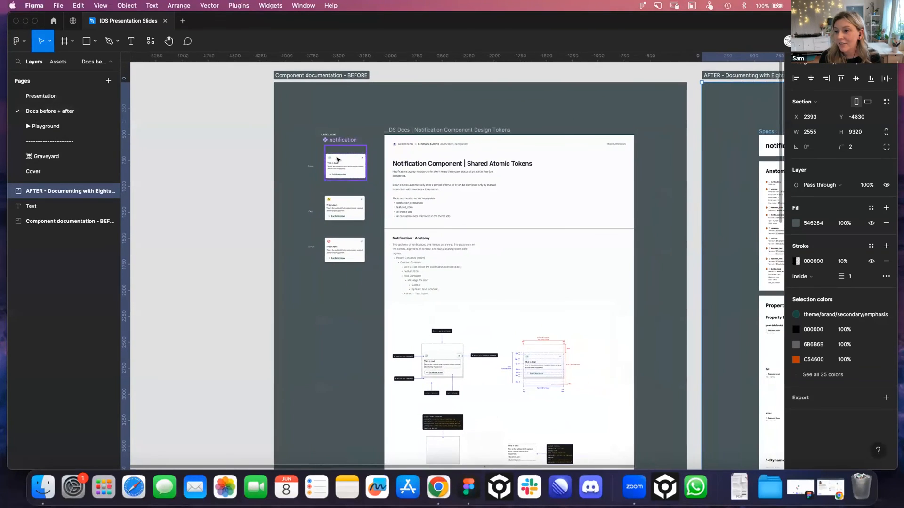
scroll(346, 151, "up", 6)
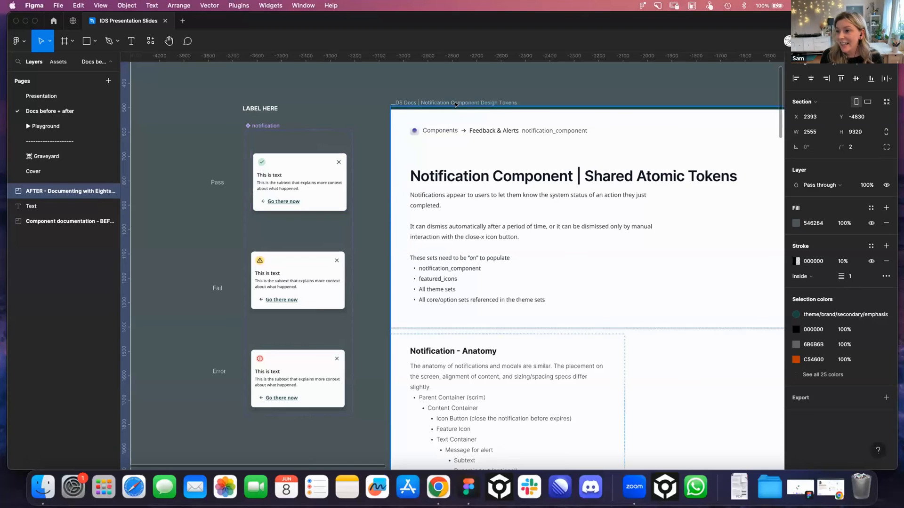
Examine the notification's anatomy list, annotated diagrams and scrim parent container notes in the BEFORE documentation
scroll(330, 80, "right", 5)
scroll(329, 80, "down", 2)
scroll(400, 134, "down", 10)
scroll(400, 134, "right", 1)
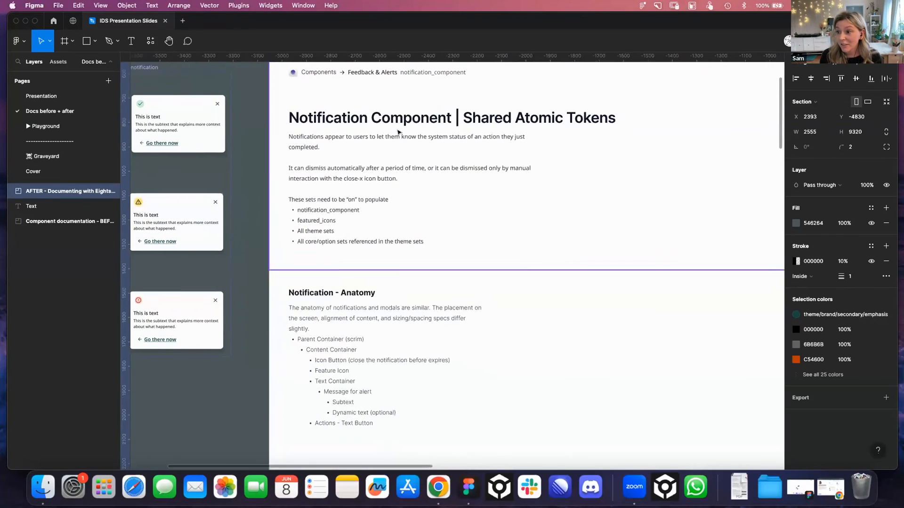
scroll(396, 132, "down", 20)
scroll(395, 133, "right", 1)
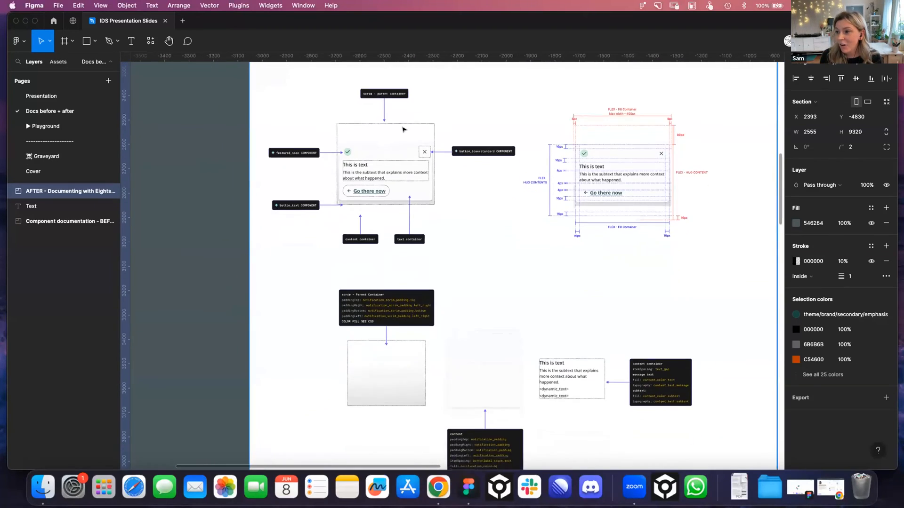
scroll(584, 188, "down", 5)
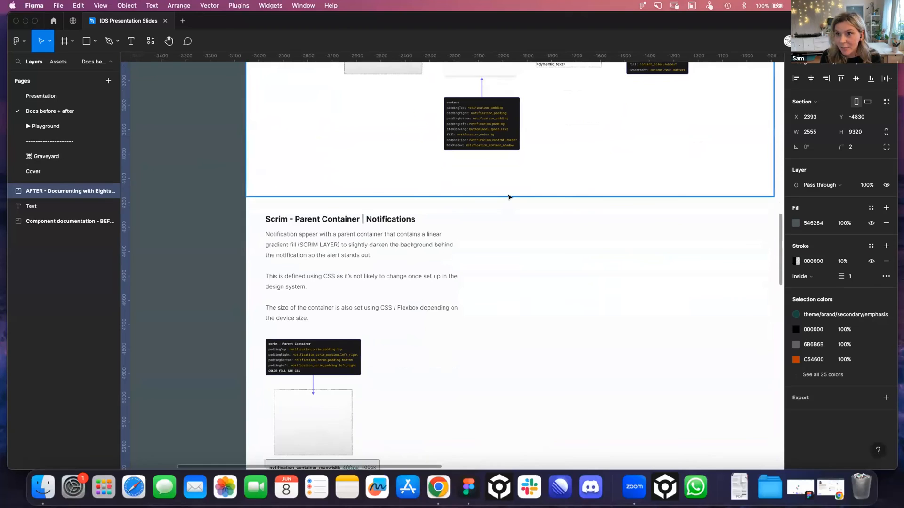
scroll(510, 196, "down", 6)
scroll(510, 196, "up", 12)
Compare the BEFORE documentation with the notification's Anatomy and Properties specs in the AFTER section made with EightShapes Specs
scroll(510, 196, "left", 4)
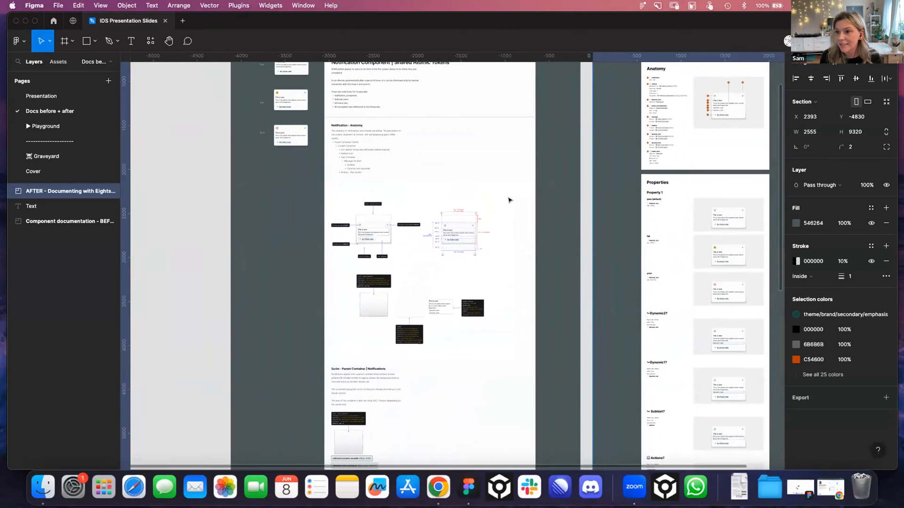
scroll(514, 197, "right", 8)
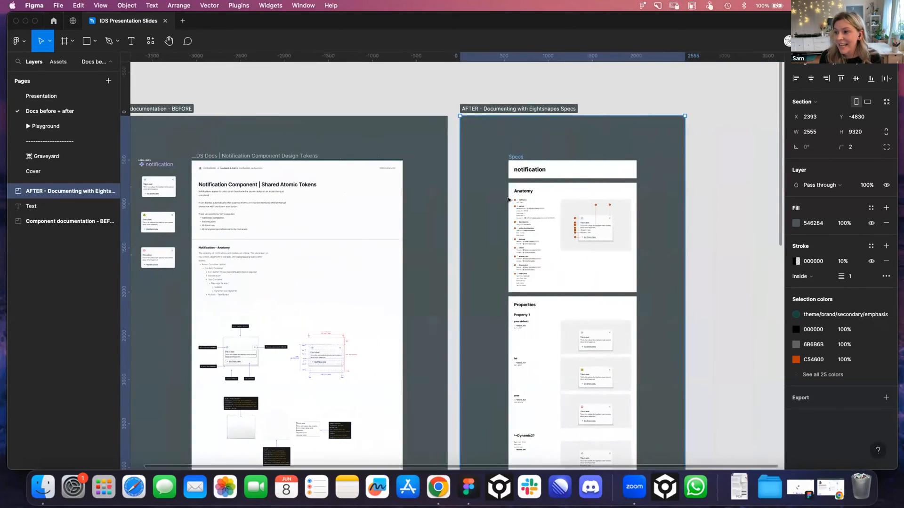
scroll(503, 198, "up", 6)
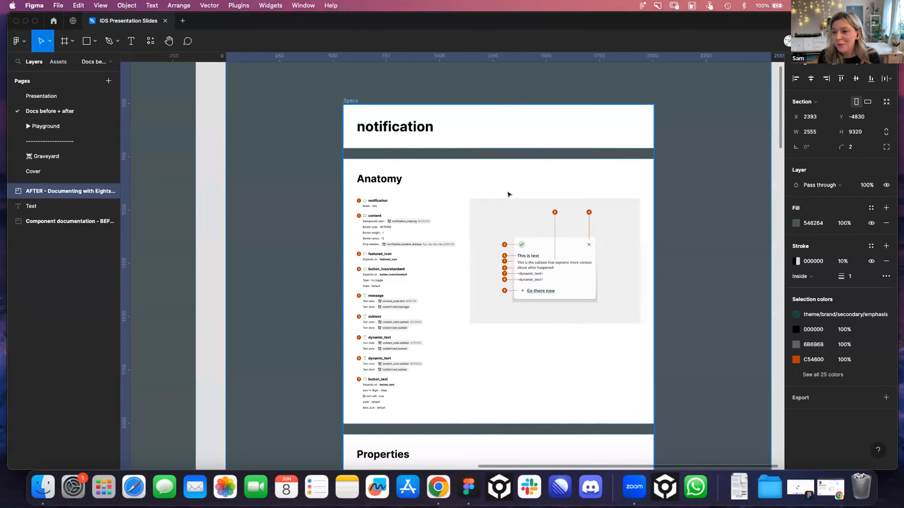
scroll(503, 195, "down", 5)
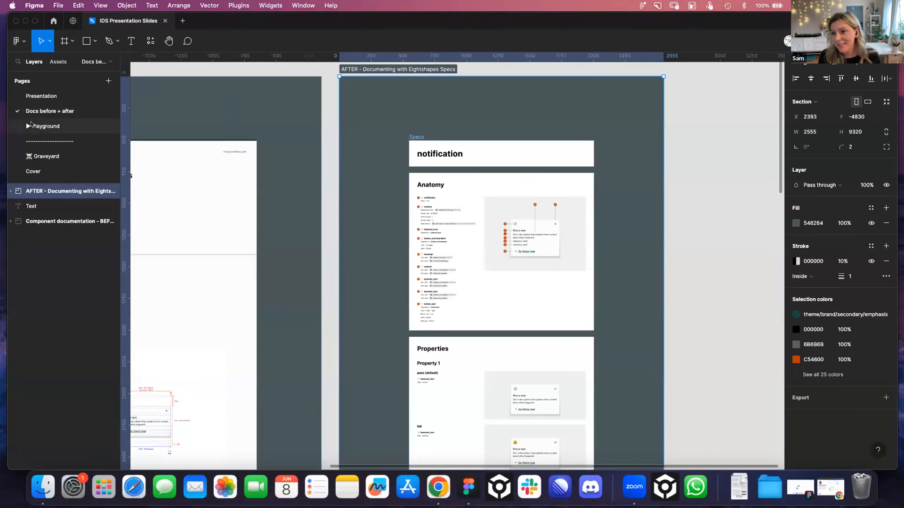
Return to the Presentation page and locate the Token_Doc/Default component below the Design QA via docs and Automator slides
left_click(41, 126)
left_click(42, 95)
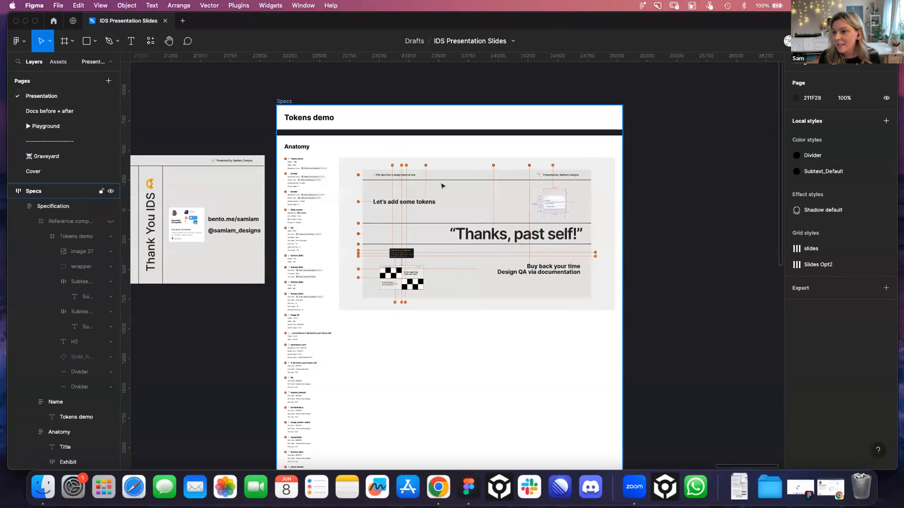
scroll(263, 248, "down", 5)
scroll(263, 248, "left", 2)
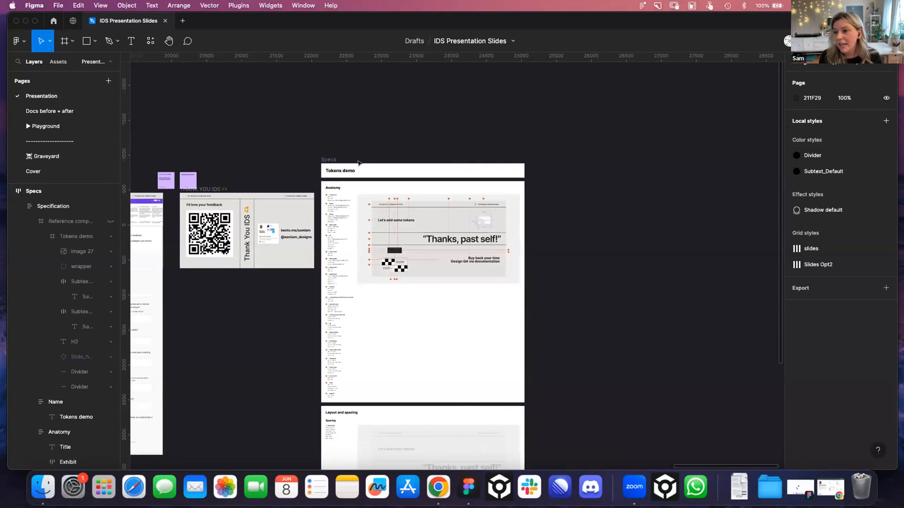
scroll(394, 211, "down", 2)
scroll(395, 211, "left", 3)
scroll(394, 212, "up", 1)
scroll(394, 211, "right", 2)
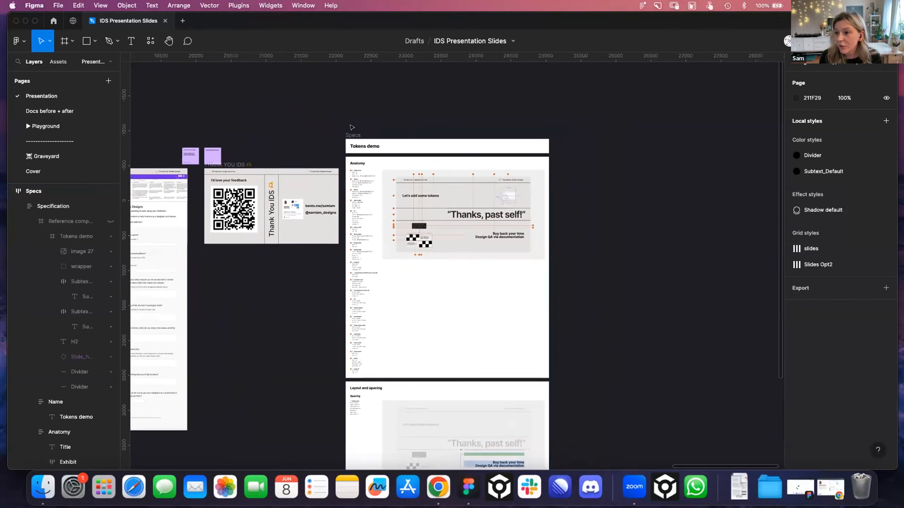
scroll(350, 137, "left", 6)
scroll(350, 137, "up", 2)
scroll(349, 137, "left", 10)
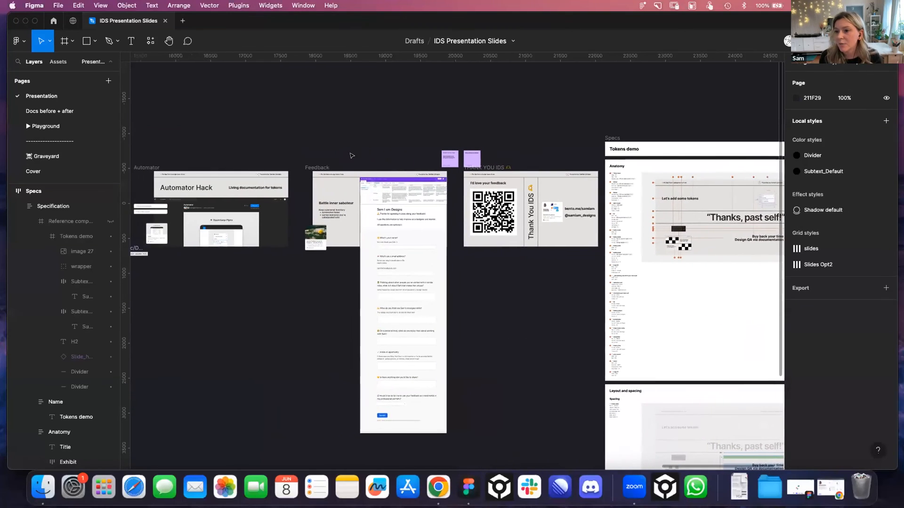
scroll(314, 264, "up", 5)
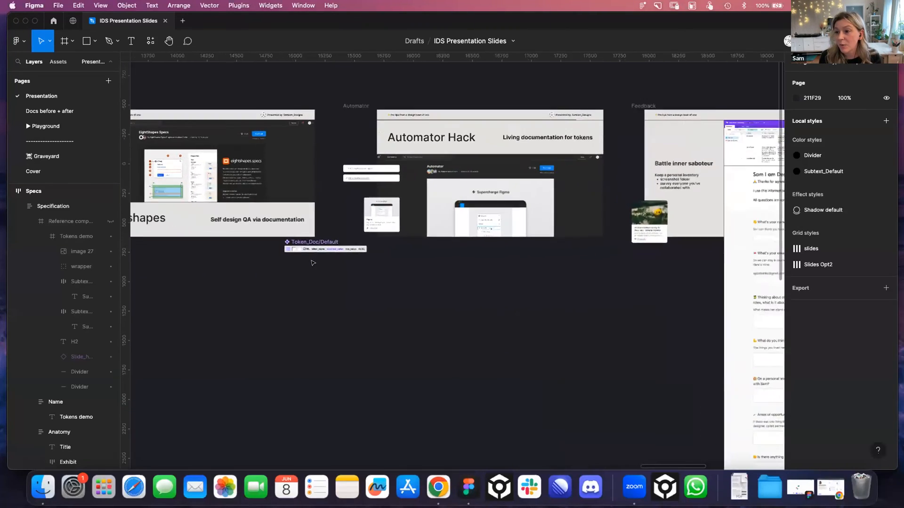
scroll(374, 268, "left", 1)
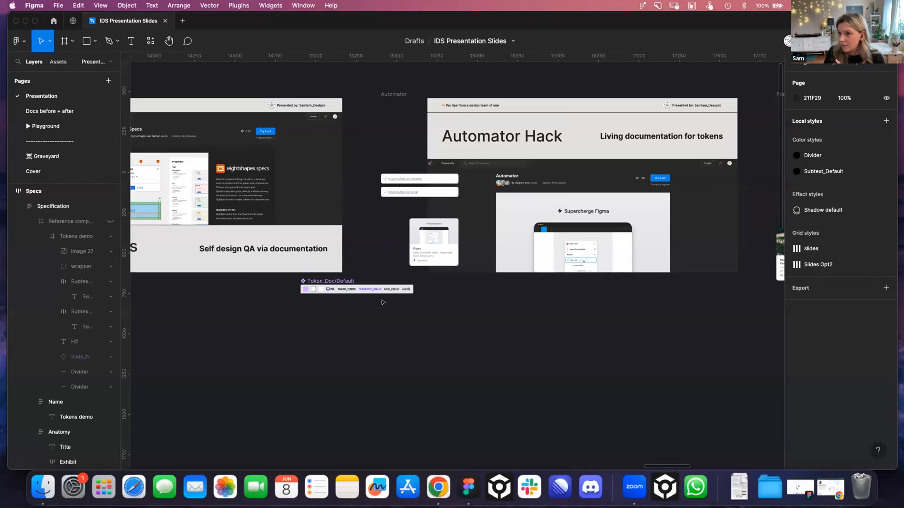
scroll(335, 302, "up", 5)
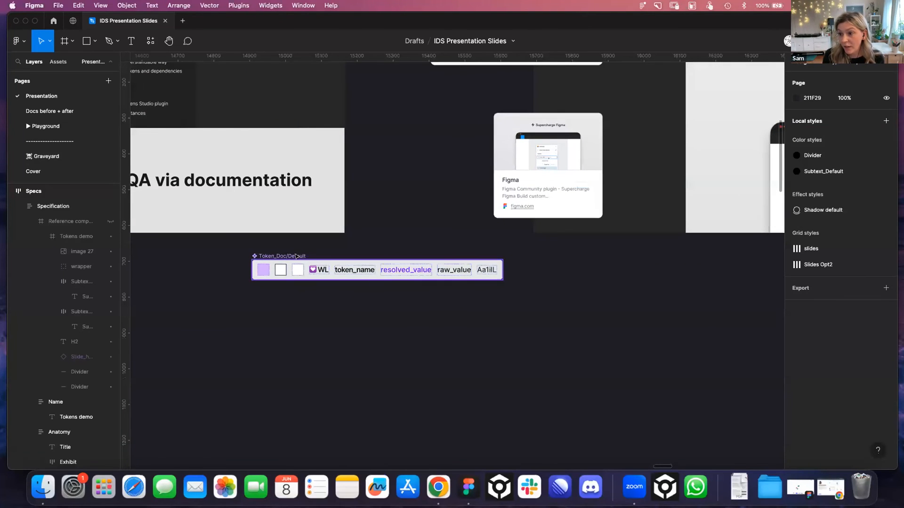
Place an instance of the Token_Doc/Default component below the original, at about X 15272, Y 905
left_click(296, 256)
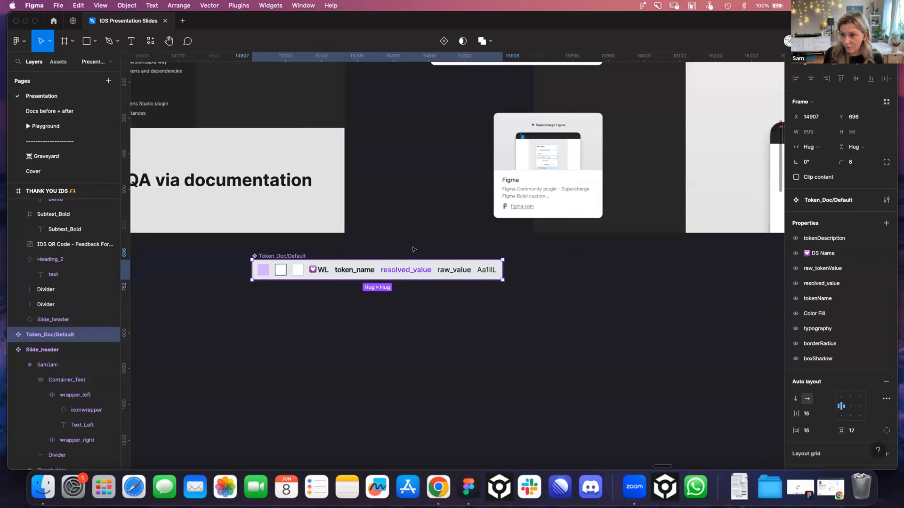
mouse_move(373, 267)
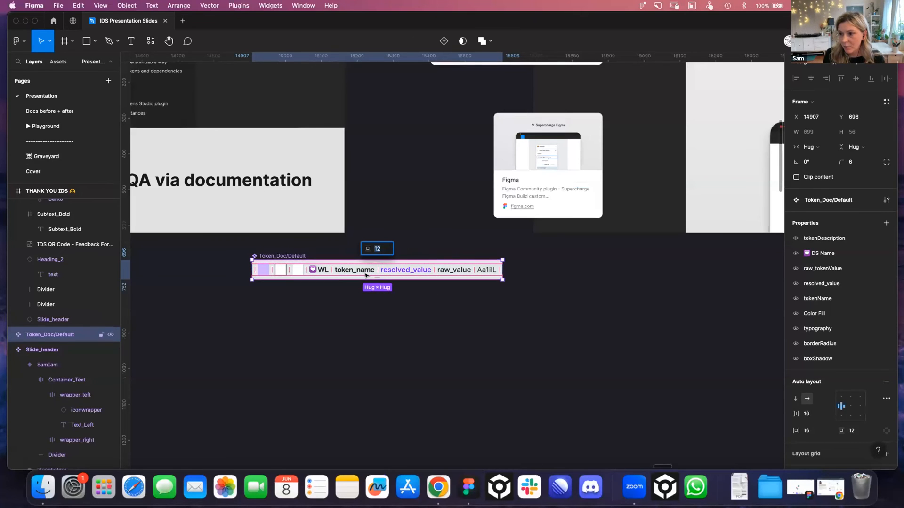
key("Escape")
left_click_drag(349, 276, 480, 351)
Copy the full set name components/slides from its rename dialog in Tokens Studio, leave the set unrenamed and close the plugin
key("super+slash")
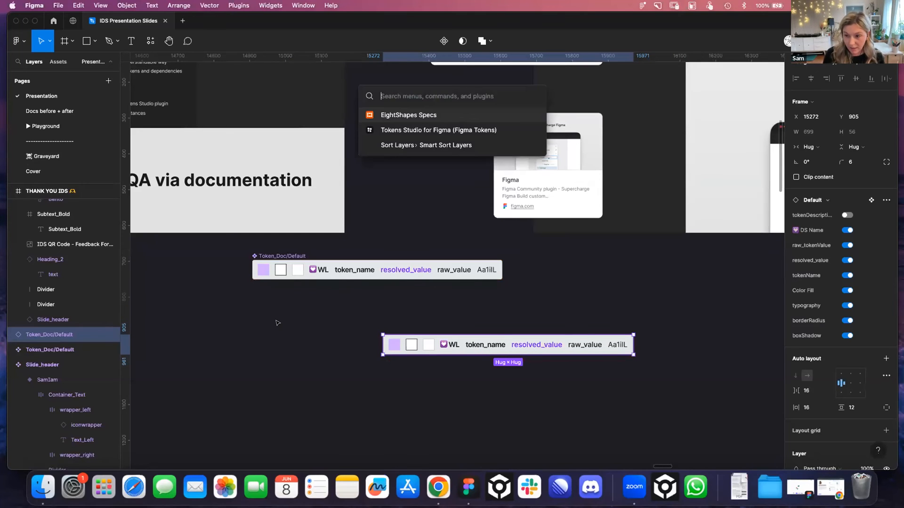
left_click(428, 129)
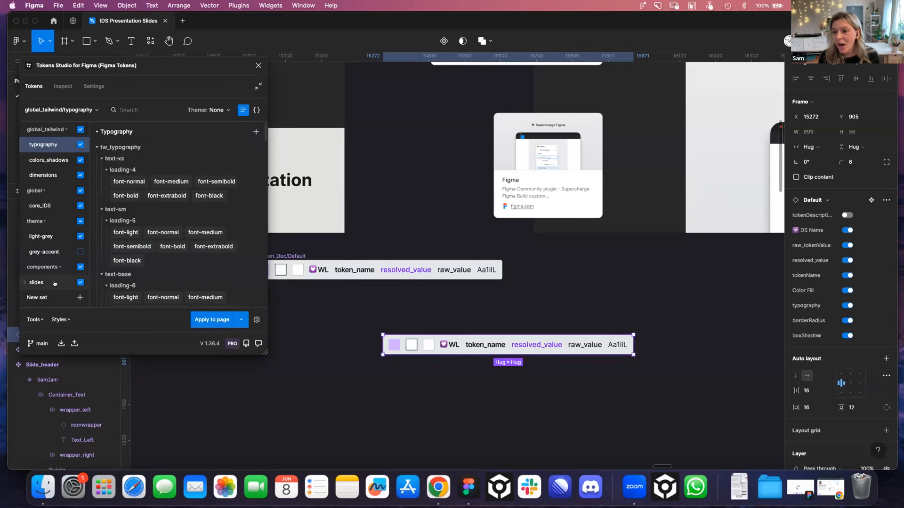
right_click(37, 282)
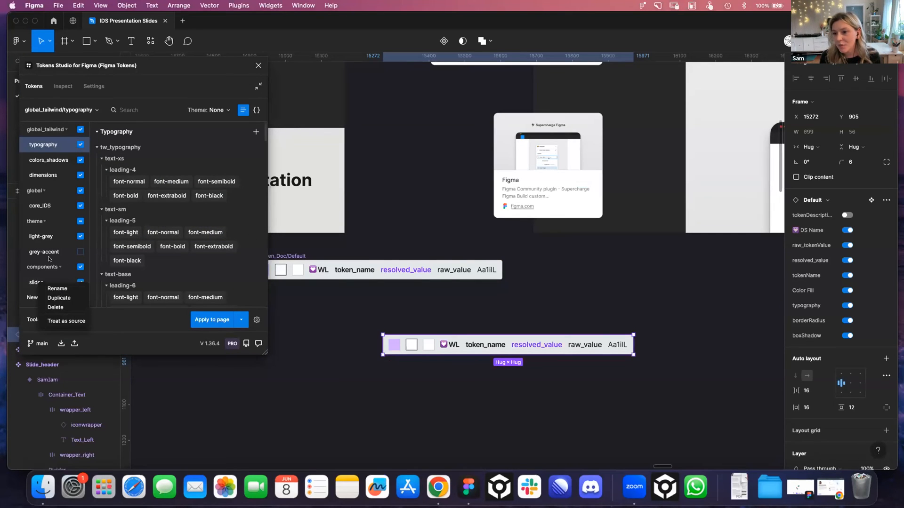
left_click(57, 288)
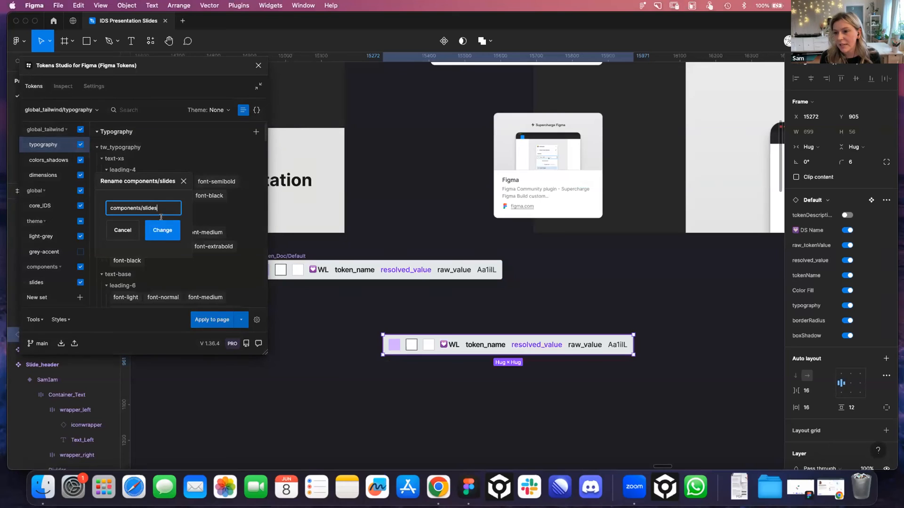
left_click_drag(170, 206, 124, 199)
key("super+c")
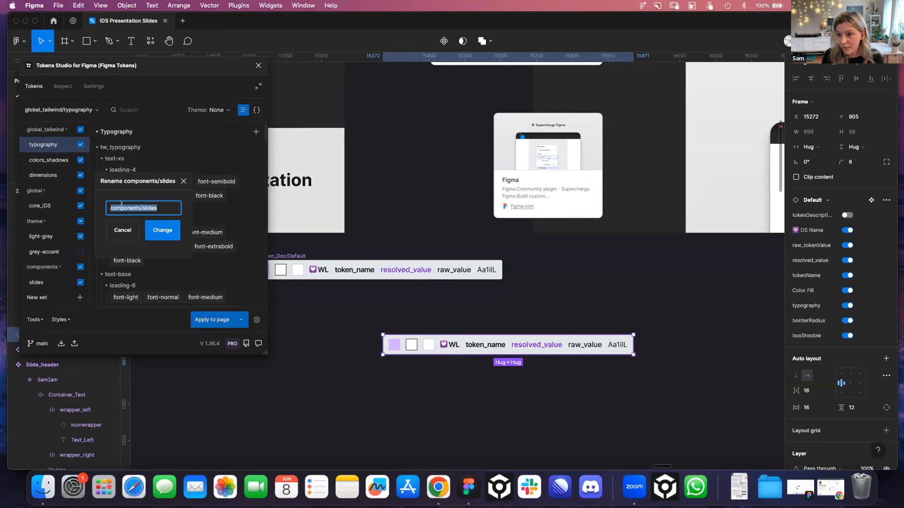
left_click(122, 231)
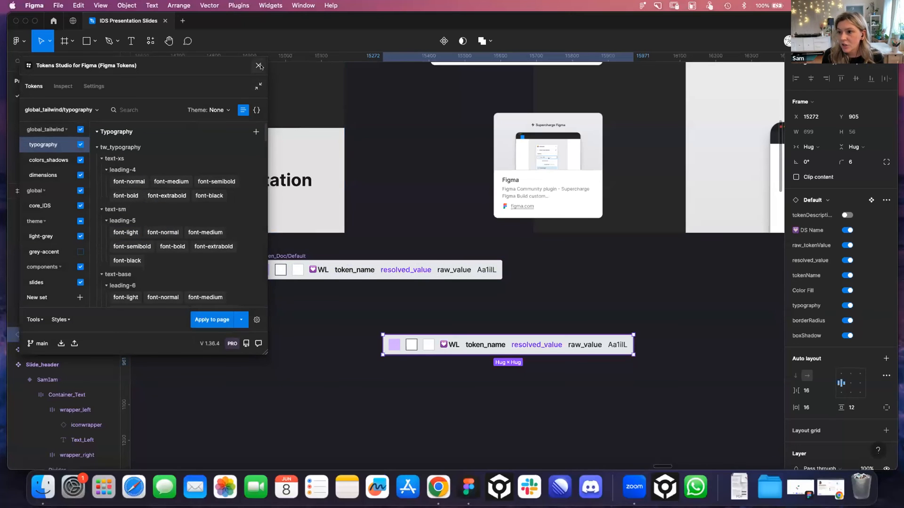
left_click(252, 83)
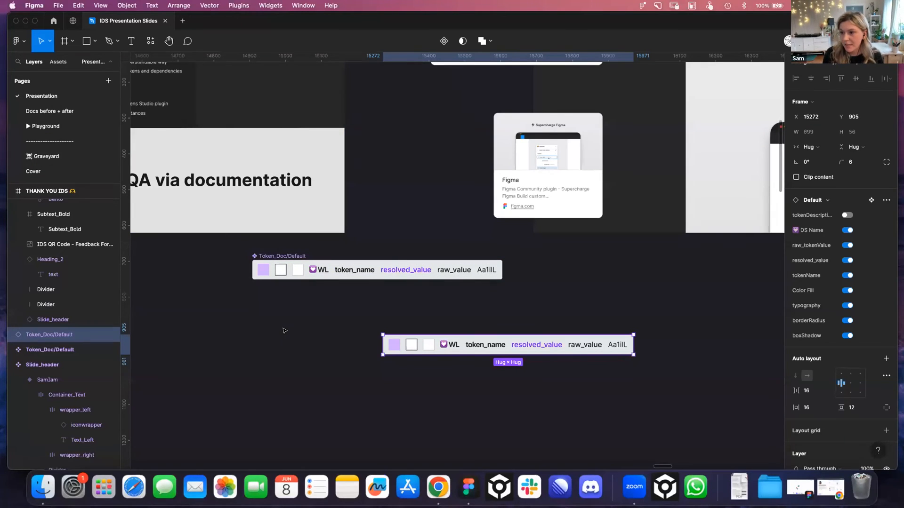
Run Automator's Create Documentation for Figma Tokens automation on the components/slides set, leaving the token name filter empty
key("super+slash")
type("aut")
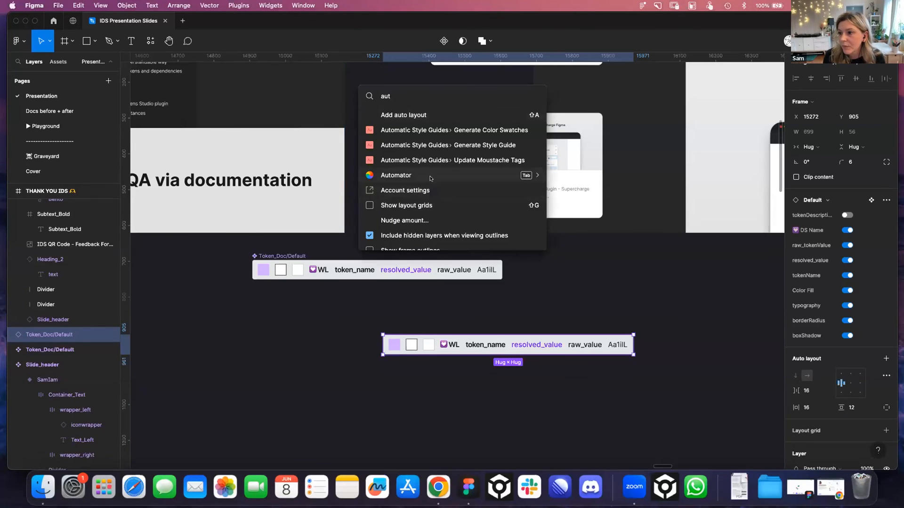
key("Escape")
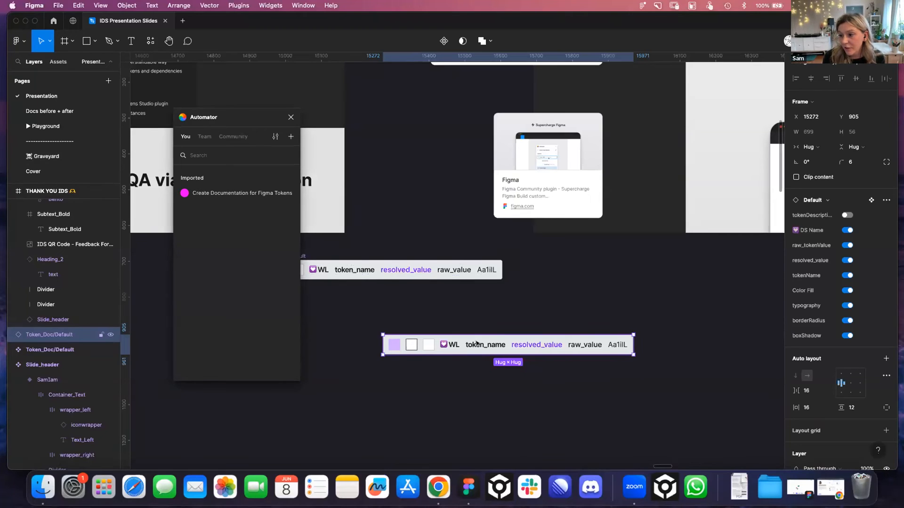
left_click(217, 193)
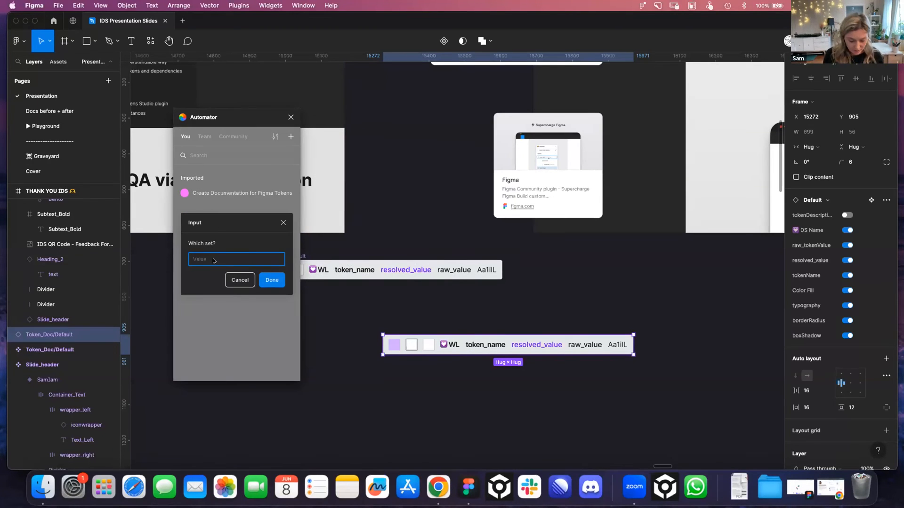
key("super+v")
left_click(272, 280)
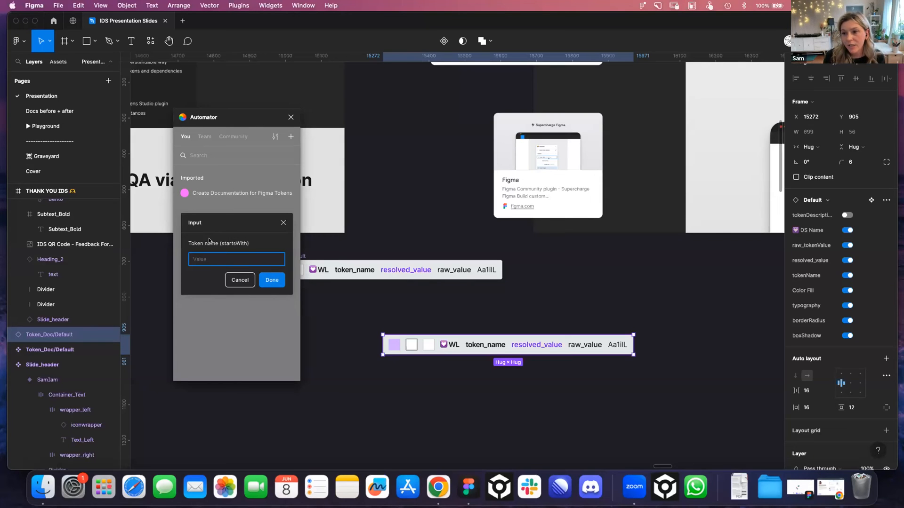
left_click(272, 281)
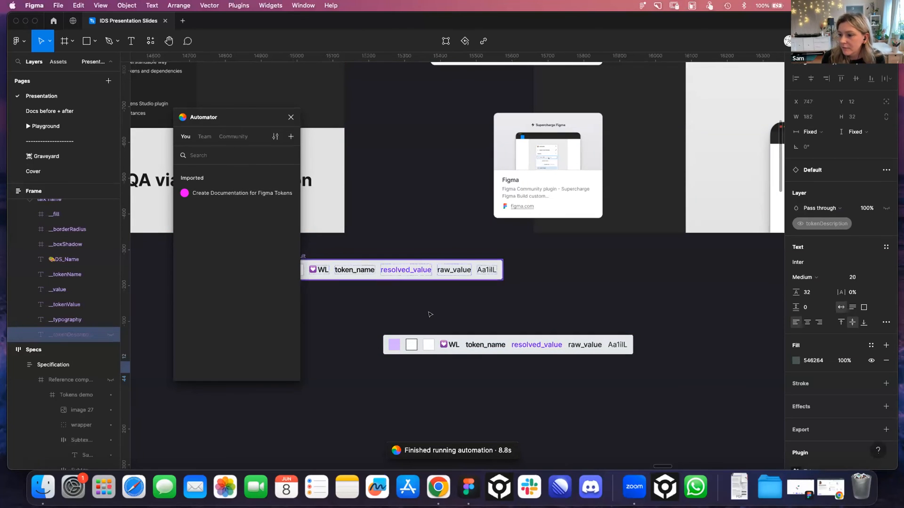
Close Automator and look through the Presentation page's slides for the generated token documentation frame
scroll(471, 193, "down", 10)
scroll(452, 228, "down", 10)
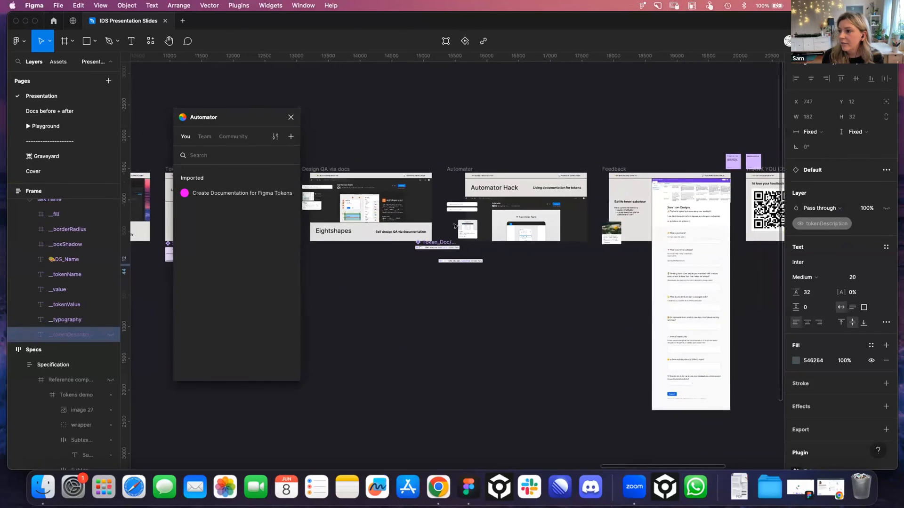
scroll(456, 226, "left", 6)
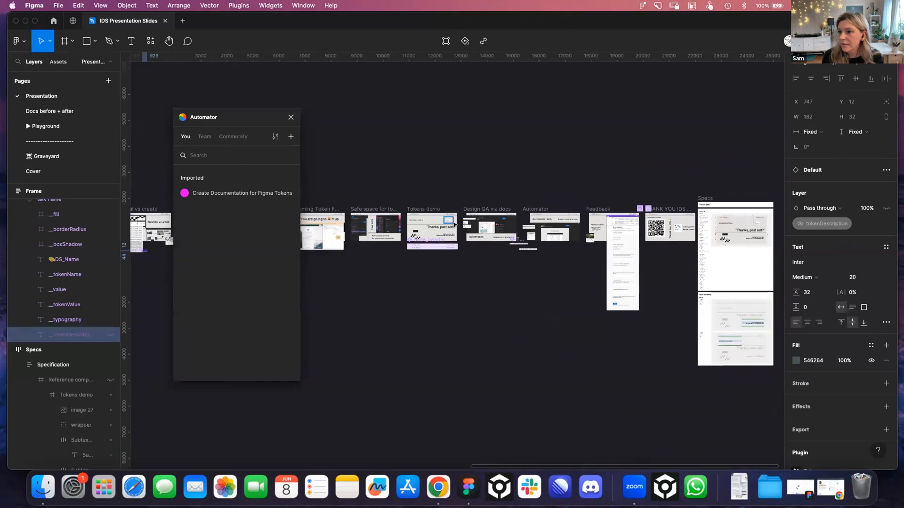
left_click(291, 116)
scroll(472, 151, "down", 10)
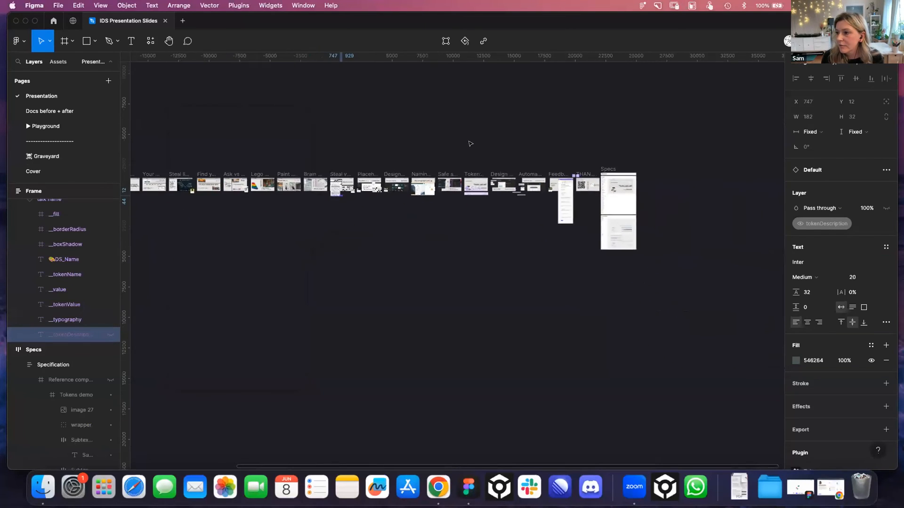
scroll(448, 175, "up", 10)
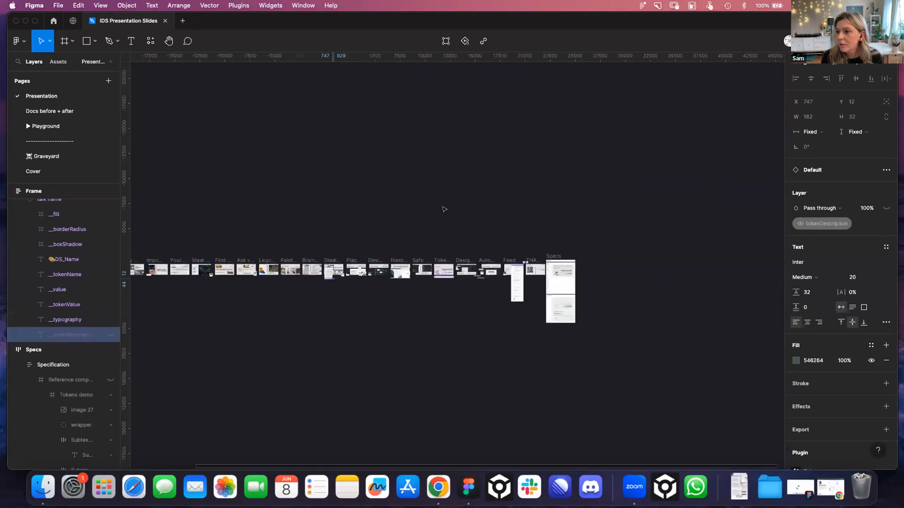
scroll(354, 269, "up", 5)
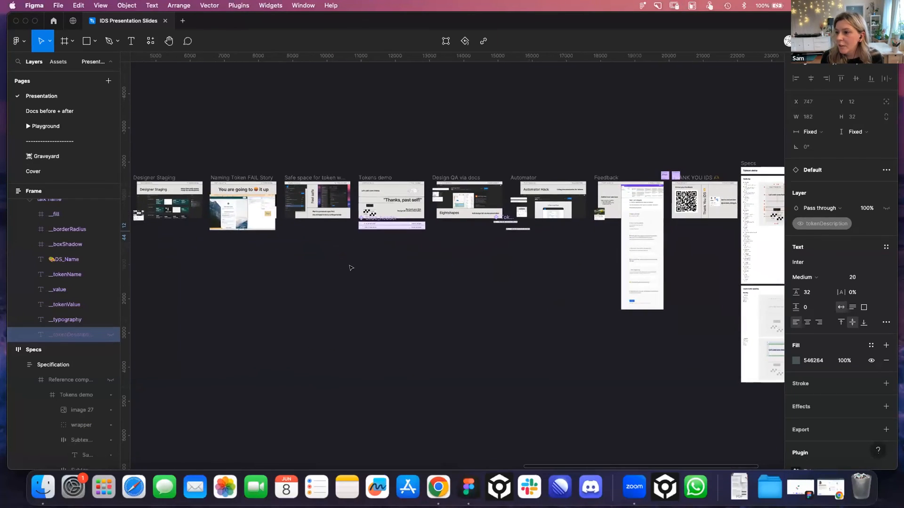
scroll(349, 270, "up", 5)
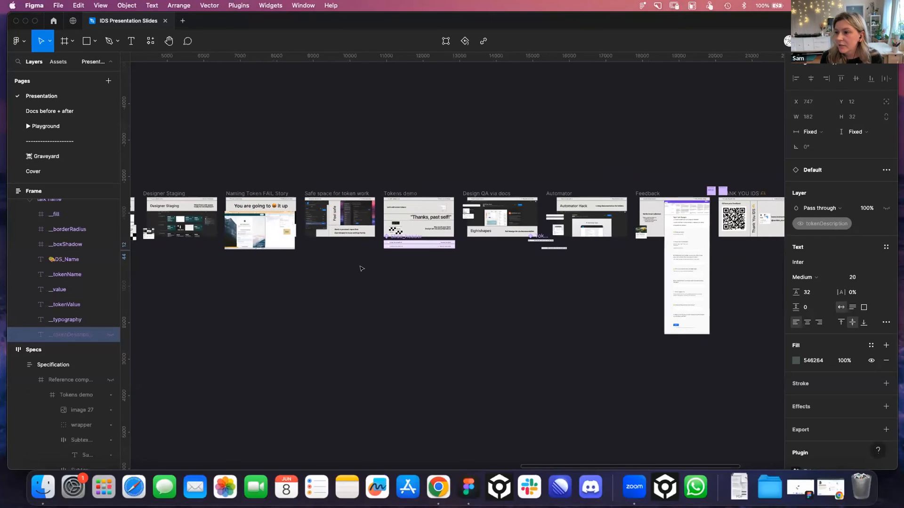
scroll(399, 255, "right", 10)
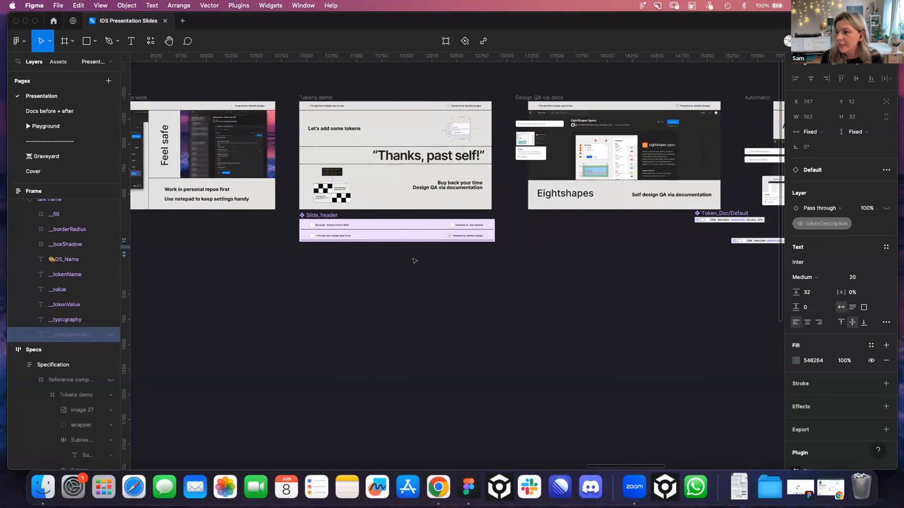
Rerun Automator's Create Documentation for Figma Tokens on the lower Token_Doc/Default instance, using the copied set name components/slides and an empty name filter
left_click(487, 283)
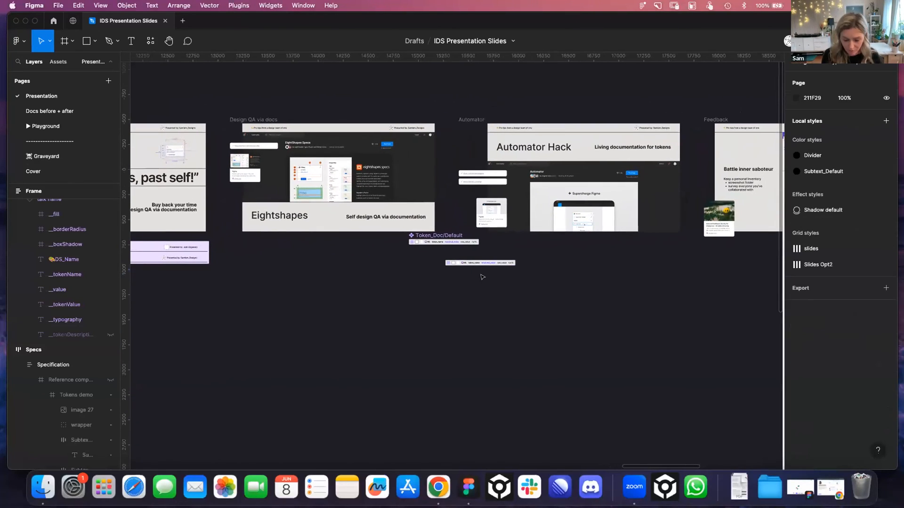
key("super+slash")
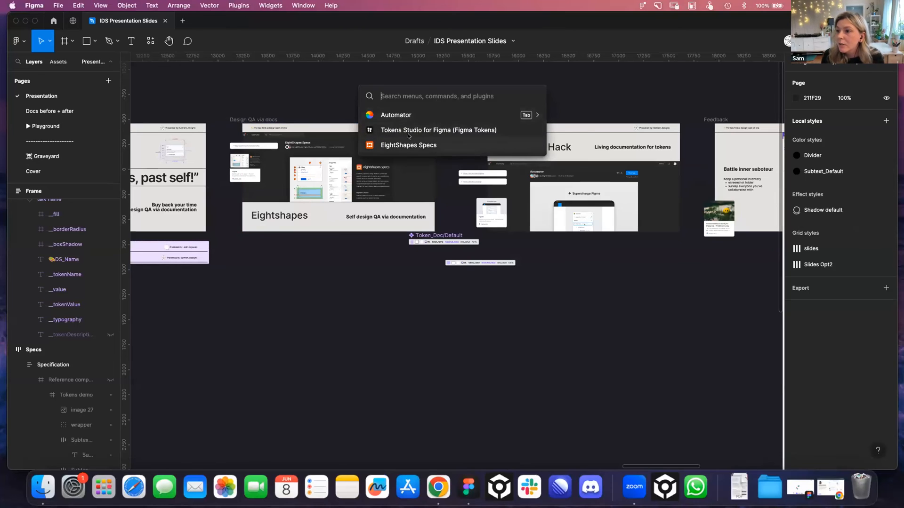
left_click(402, 117)
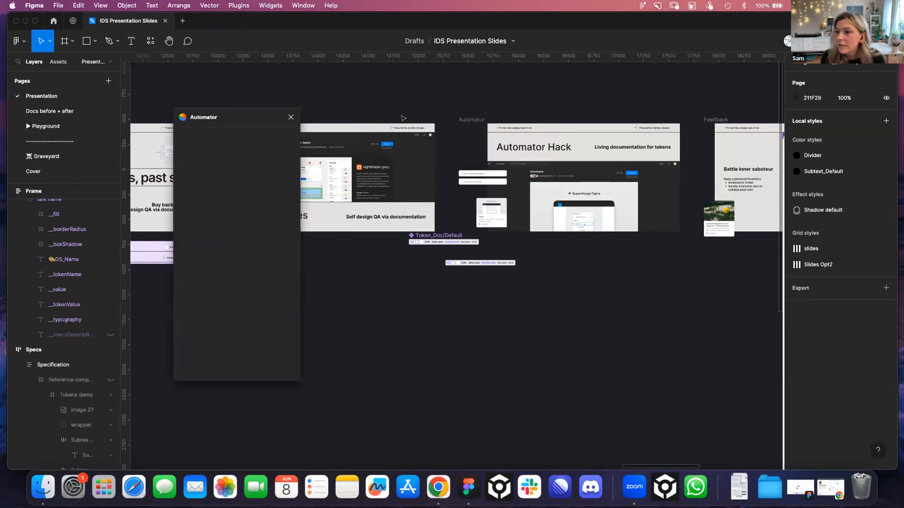
left_click(473, 263)
left_click(227, 193)
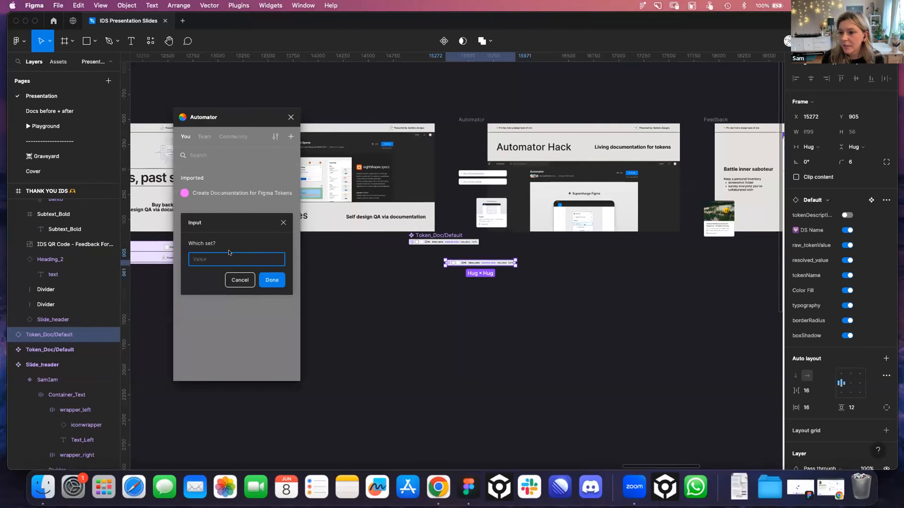
type("components/slides")
left_click(272, 280)
left_click(272, 284)
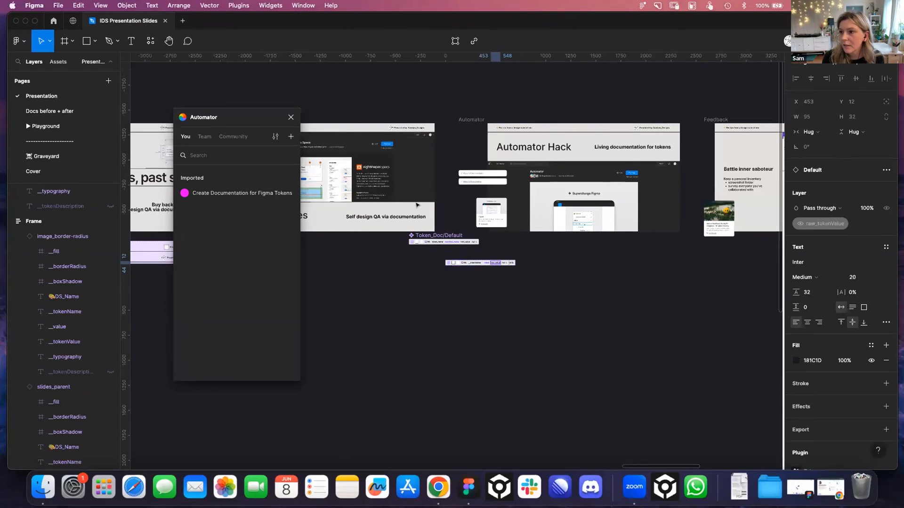
Search the whole slide row, from the cover to the Specs frame, for the new documentation frame and close Automator
scroll(389, 245, "down", 2)
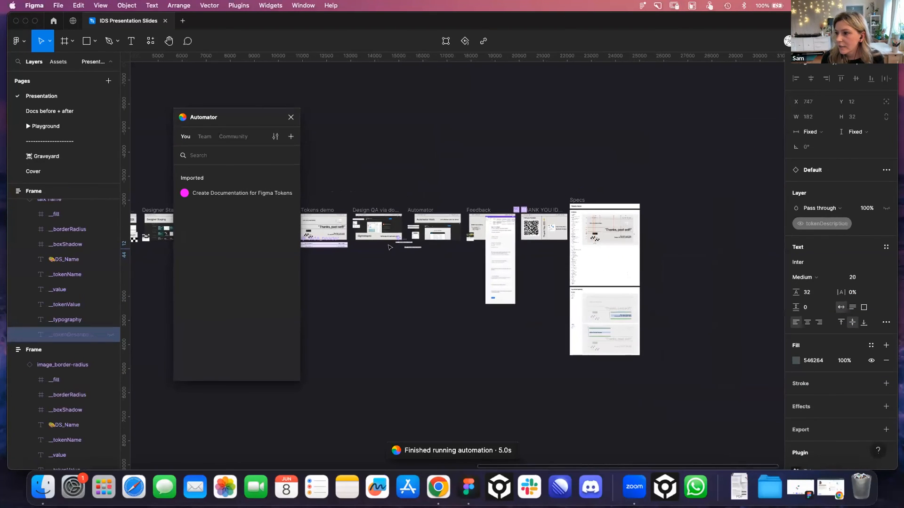
scroll(508, 237, "up", 3)
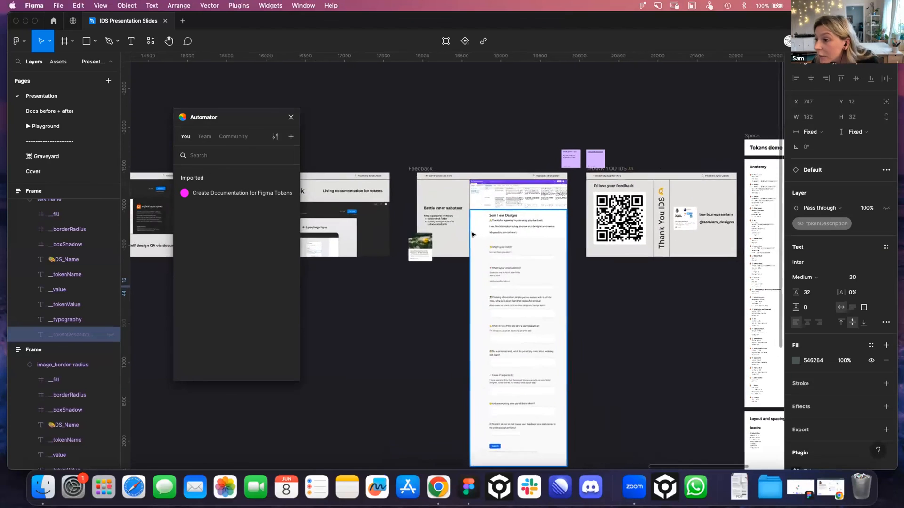
scroll(467, 238, "down", 2)
scroll(359, 174, "left", 10)
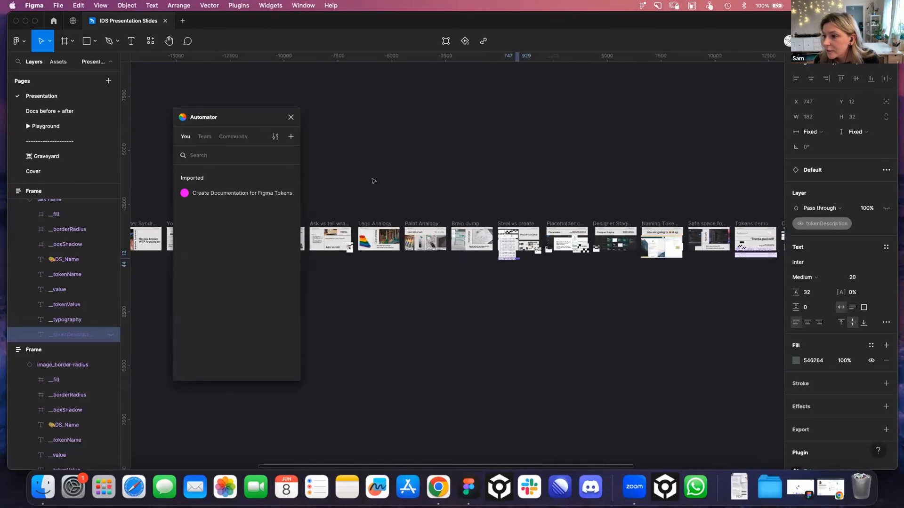
scroll(368, 183, "left", 5)
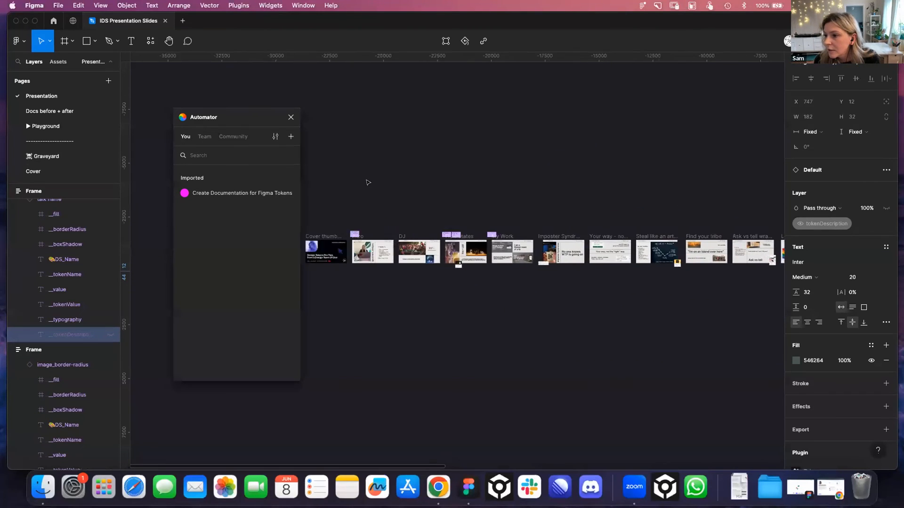
left_click(291, 116)
scroll(414, 156, "right", 15)
scroll(393, 228, "up", 3)
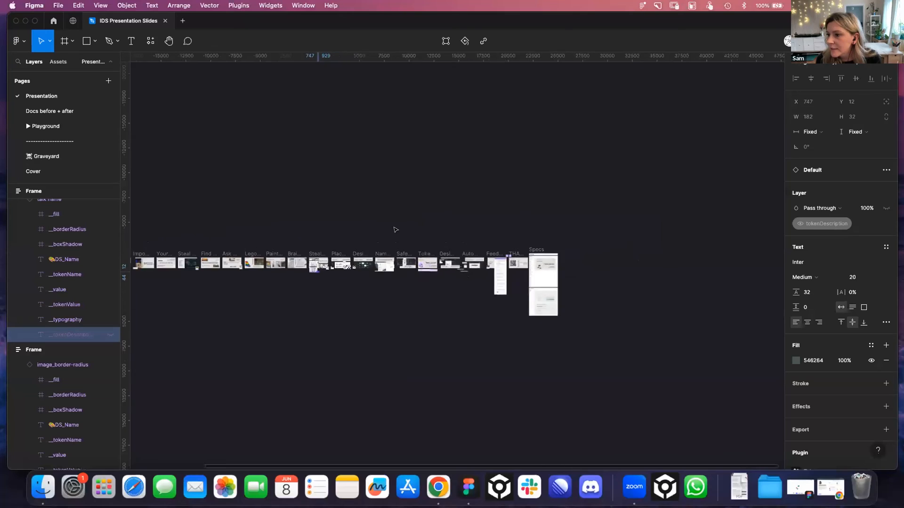
scroll(394, 223, "right", 5)
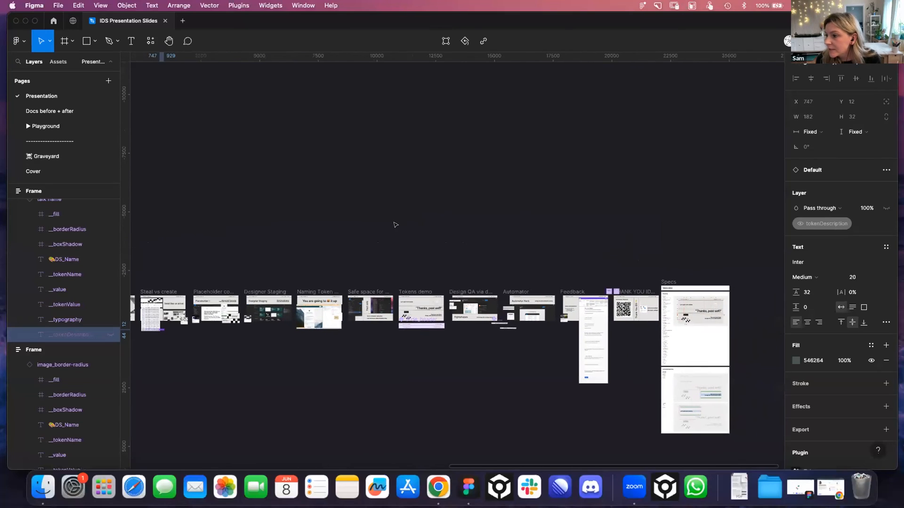
Open the Docs before + after page and examine the scrim token labels in the BEFORE notification component documentation
left_click(57, 111)
scroll(389, 269, "up", 5)
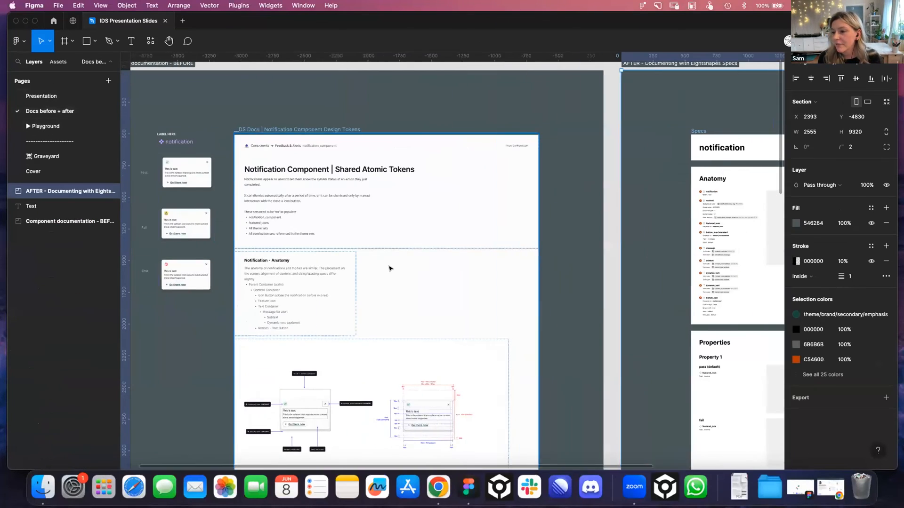
scroll(386, 268, "down", 10)
scroll(348, 268, "up", 5)
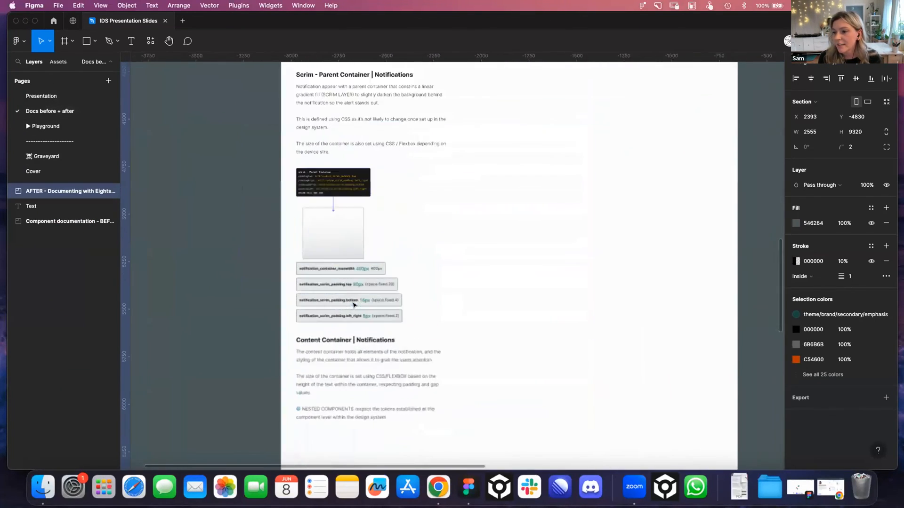
scroll(344, 269, "up", 3)
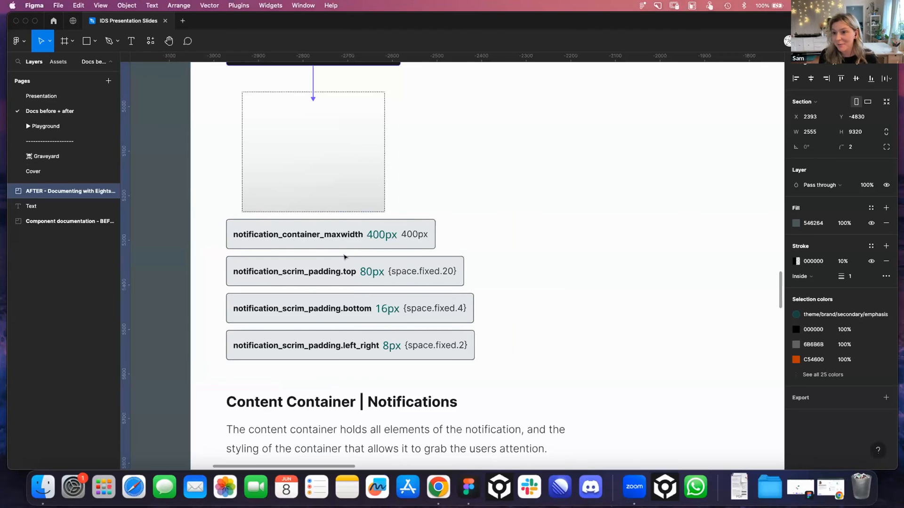
Return to the Presentation page and bring up the Feedback slide with its "Battle inner saboteur" text and Airtable survey
left_click(56, 96)
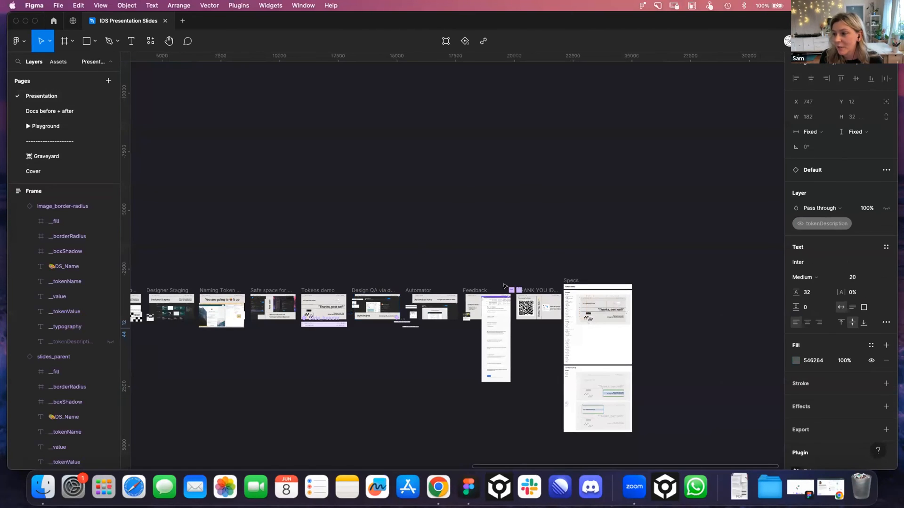
scroll(414, 301, "right", 4)
scroll(398, 298, "up", 1)
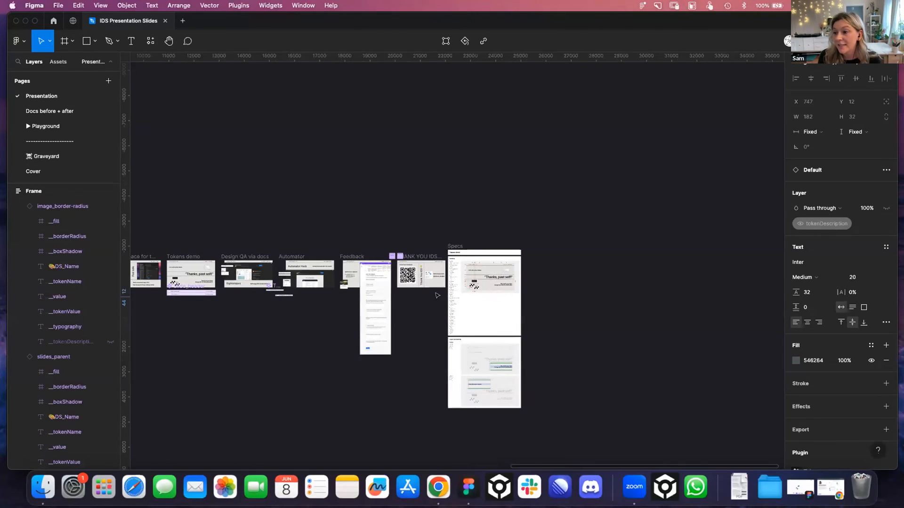
scroll(419, 299, "up", 2)
scroll(257, 301, "up", 10)
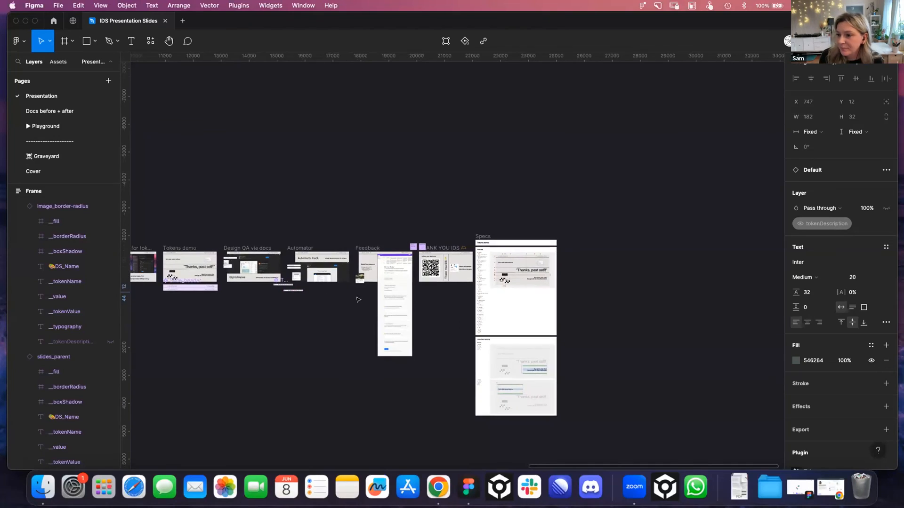
scroll(267, 323, "up", 5)
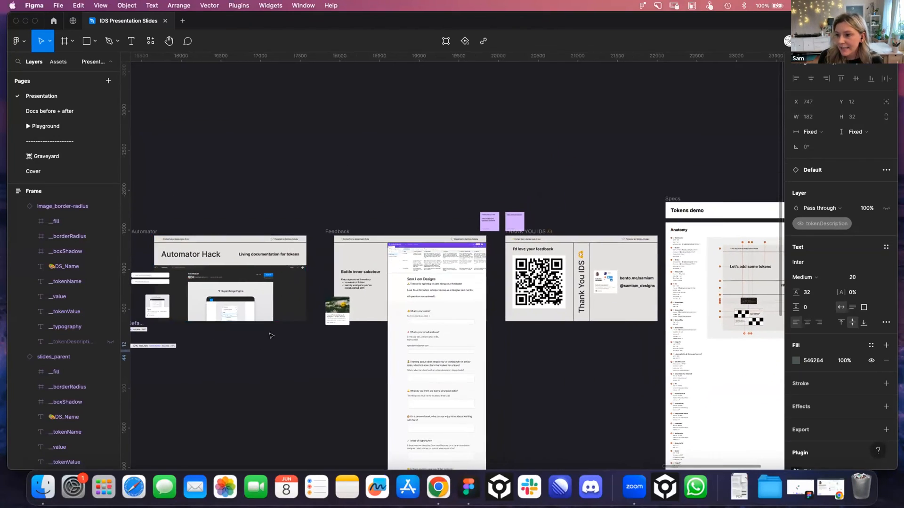
scroll(267, 339, "right", 3)
scroll(268, 352, "up", 3)
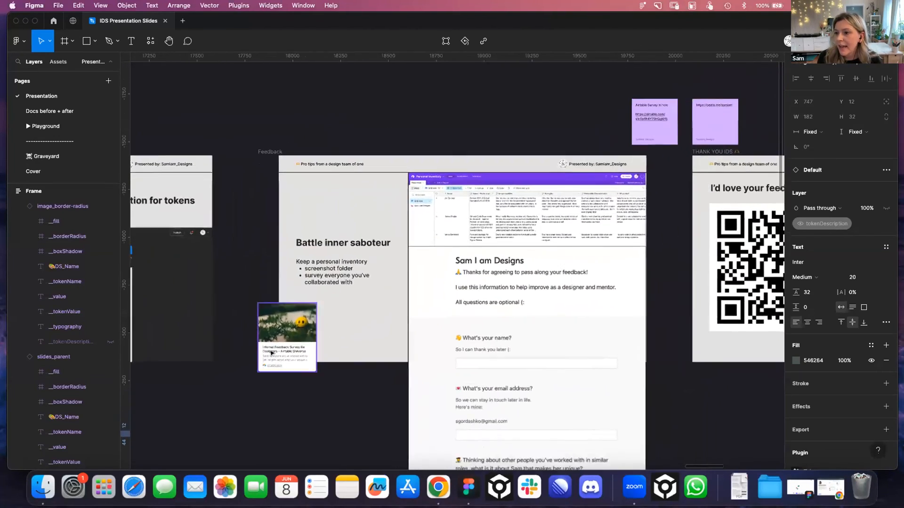
scroll(267, 362, "right", 3)
scroll(266, 368, "up", 4)
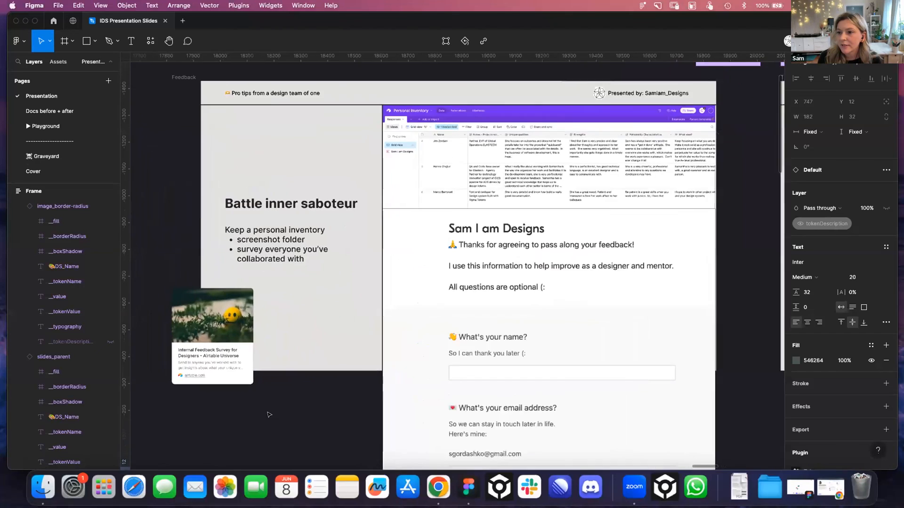
scroll(246, 377, "up", 2)
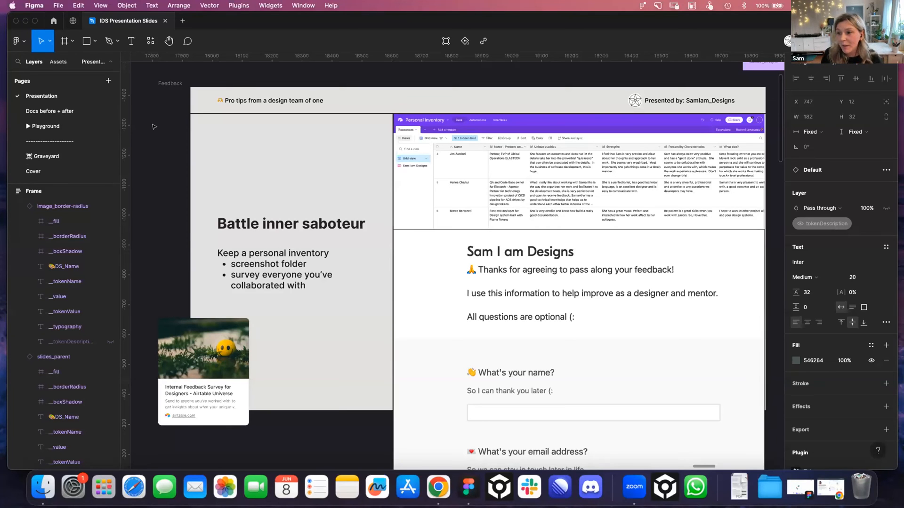
Read through the feedback survey questions and the Personal Inventory table on the Feedback slide
scroll(464, 222, "down", 5)
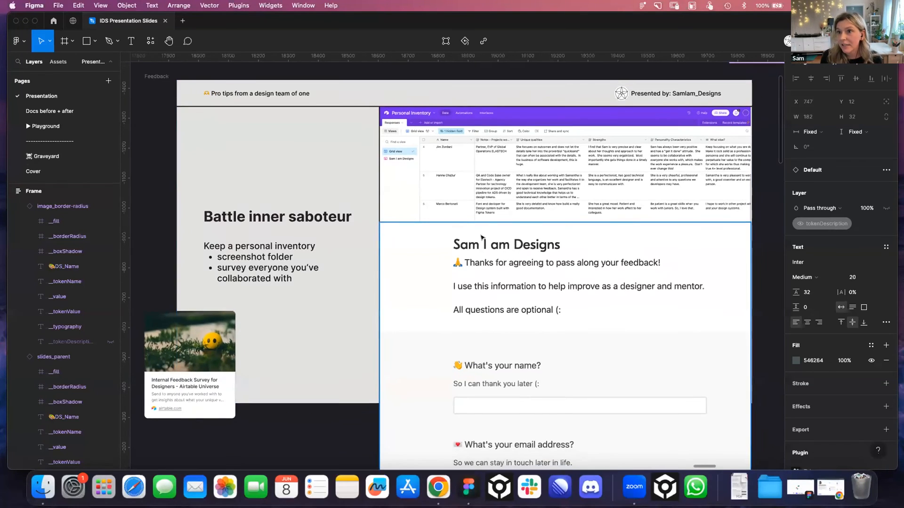
scroll(464, 222, "down", 15)
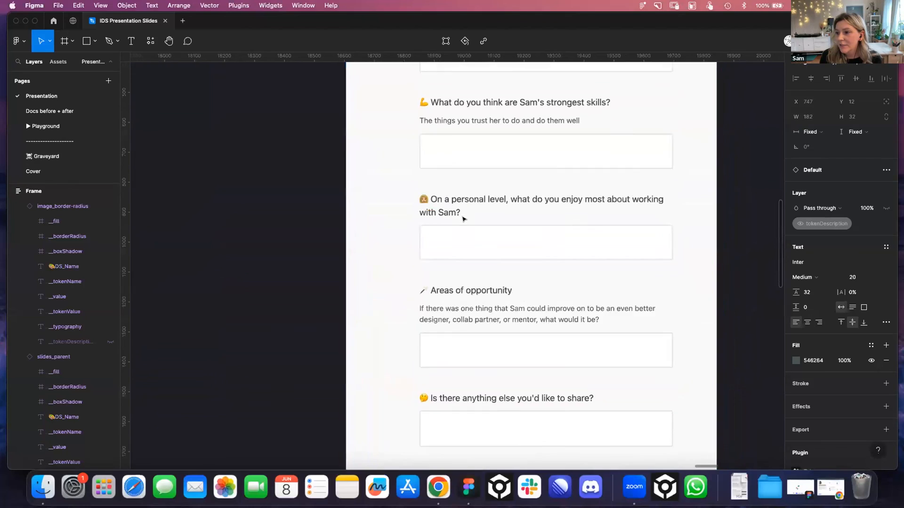
scroll(464, 219, "up", 20)
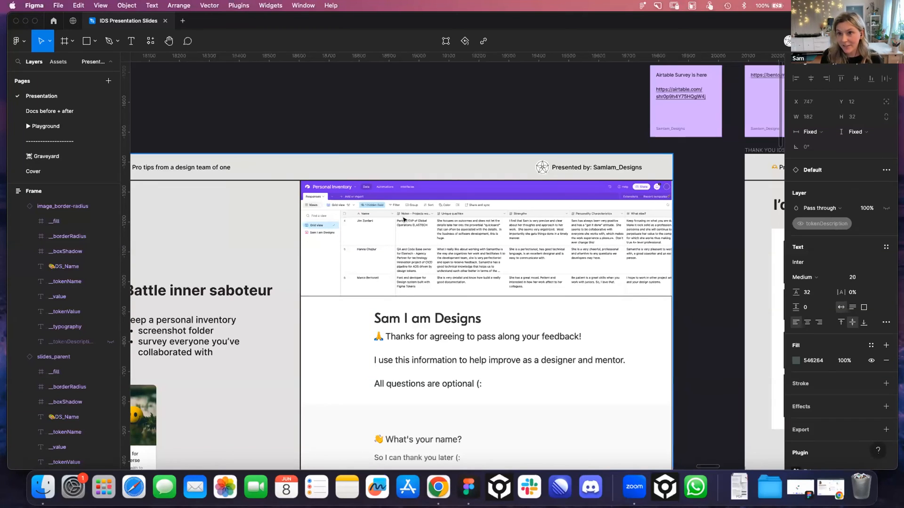
scroll(565, 246, "down", 5)
scroll(565, 245, "left", 5)
scroll(271, 260, "down", 2)
scroll(271, 259, "left", 2)
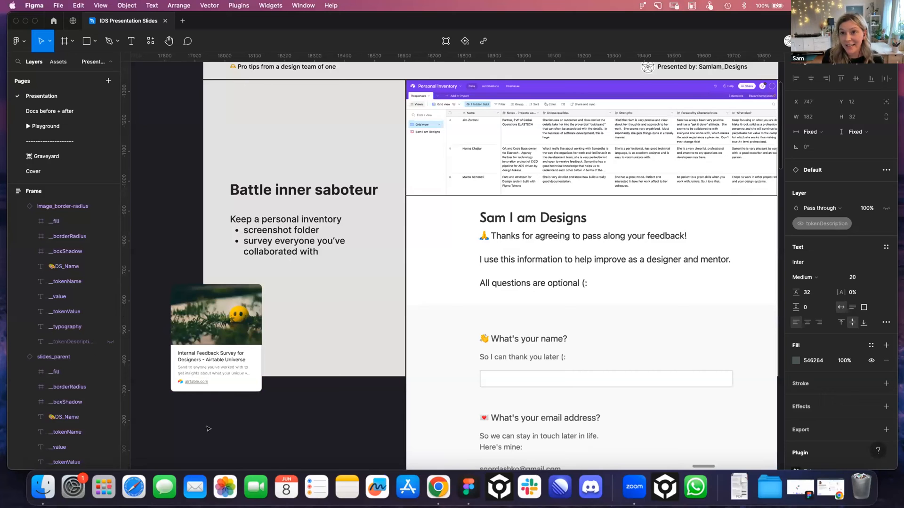
Show the full THANK YOU IDS slide with its feedback QR code and contact links
scroll(205, 427, "down", 3)
scroll(204, 427, "right", 8)
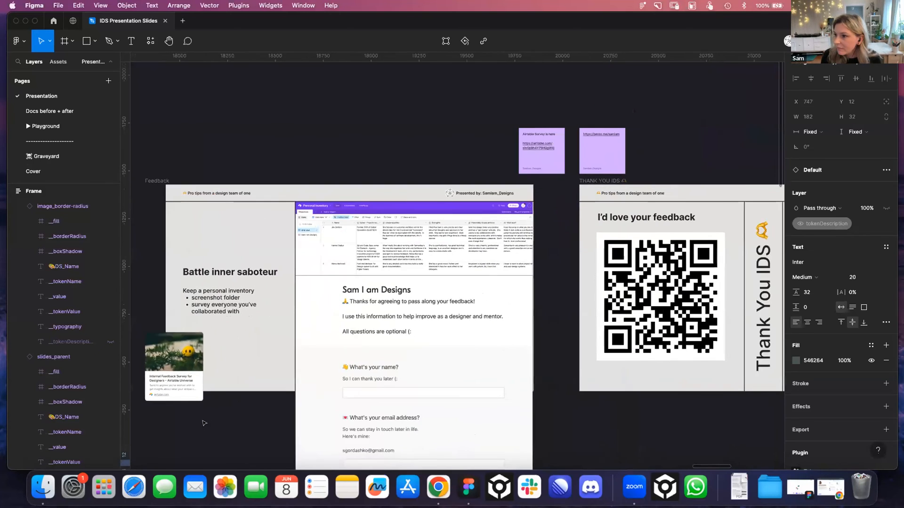
scroll(192, 405, "up", 3)
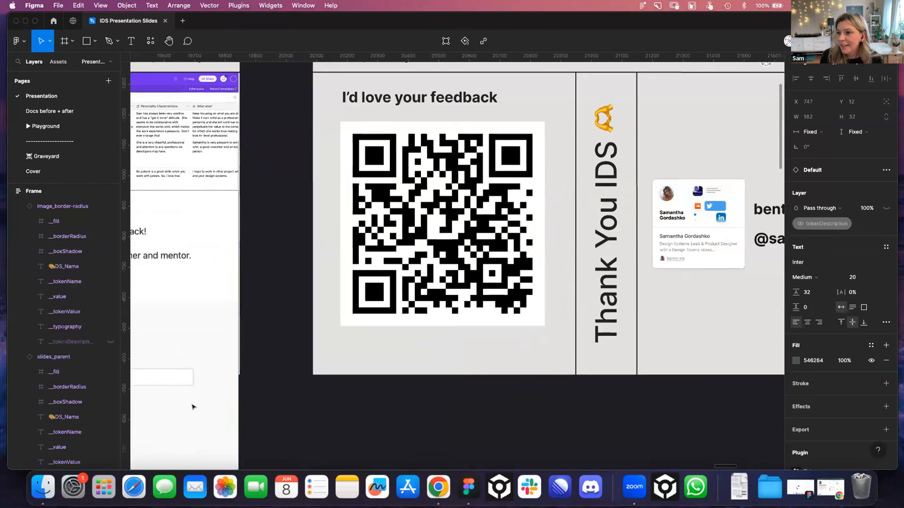
scroll(191, 406, "right", 3)
scroll(191, 406, "up", 1)
scroll(191, 408, "down", 1)
scroll(191, 408, "right", 1)
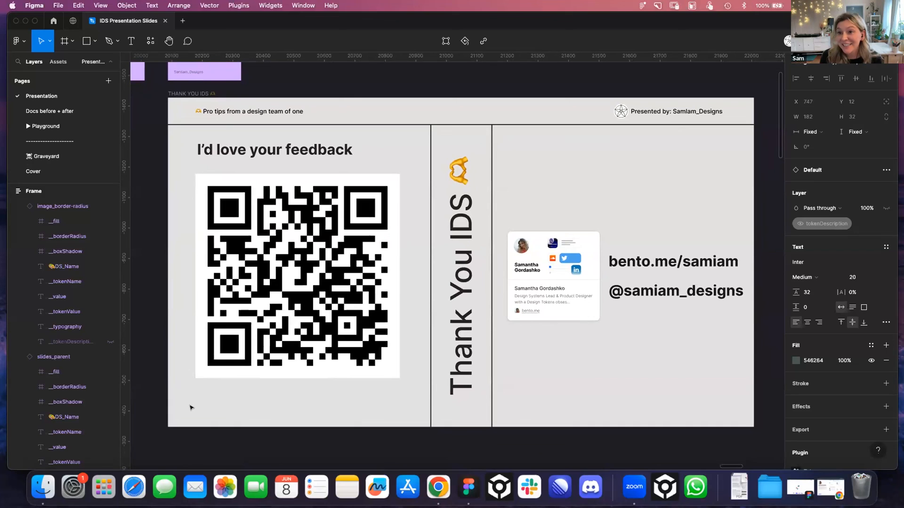